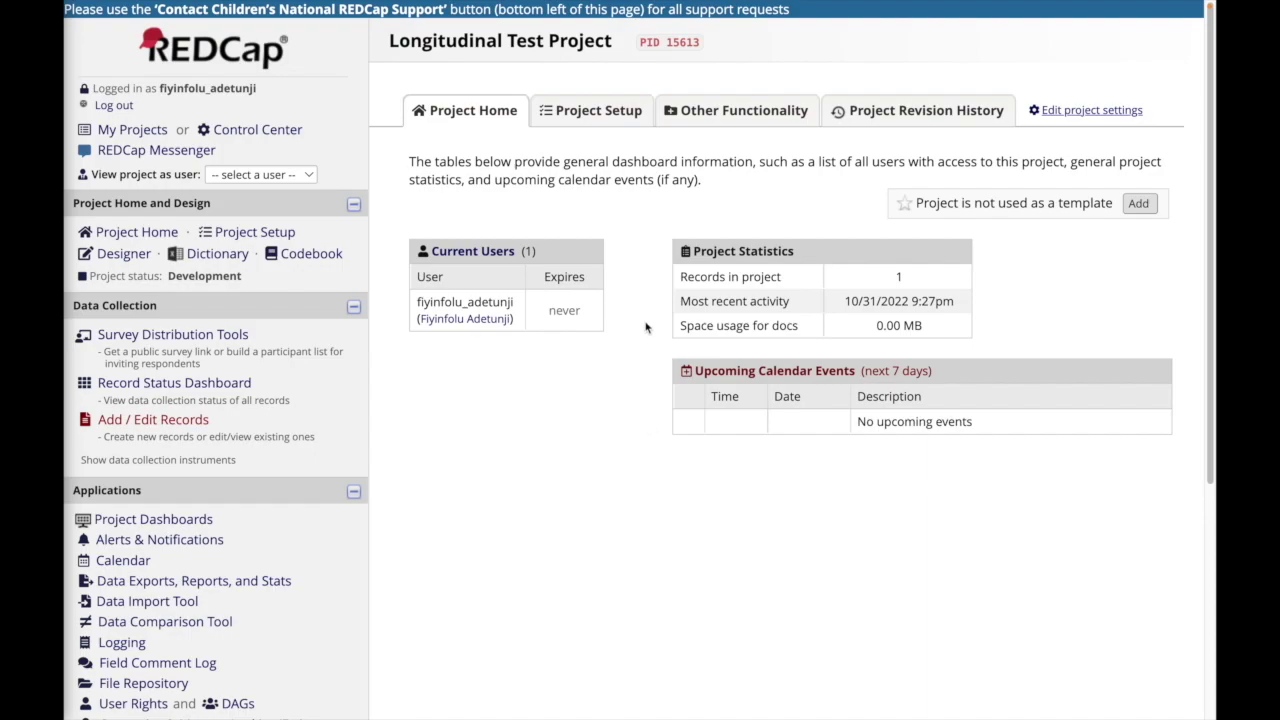
- Enable 'Use longitudinal data collection with defined events' on the Project Setup page
click(597, 112)
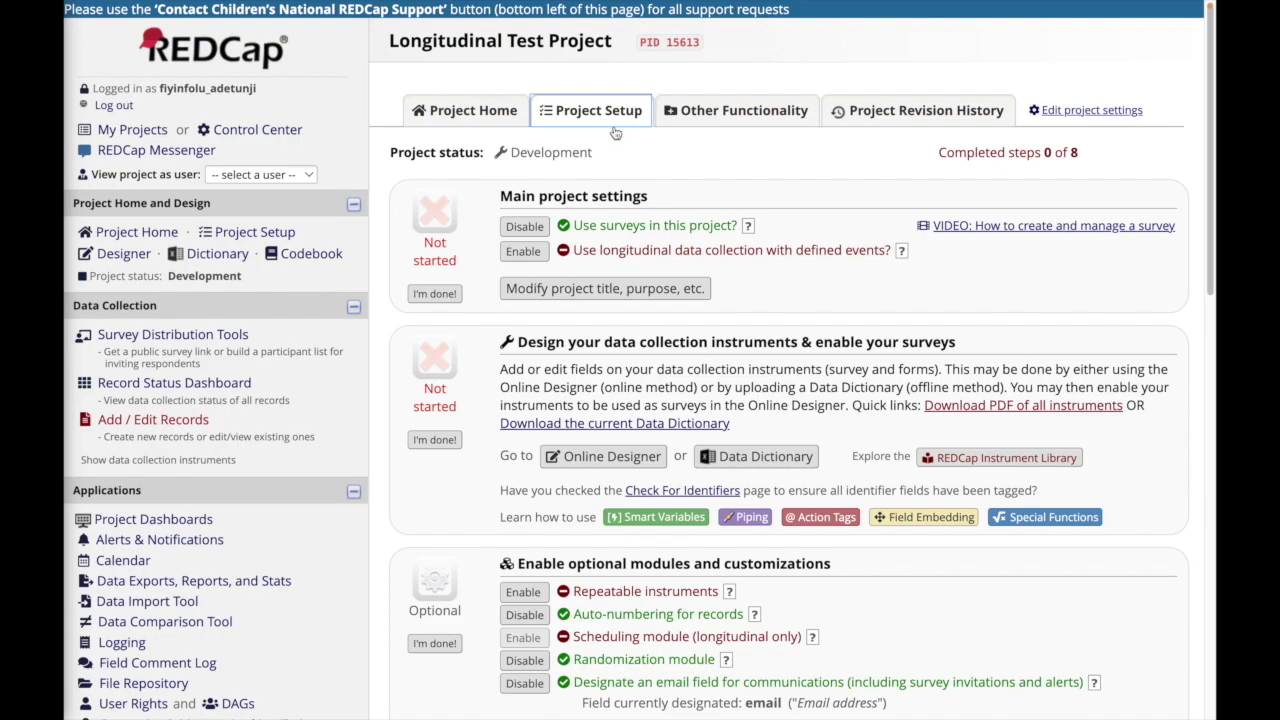
click(536, 254)
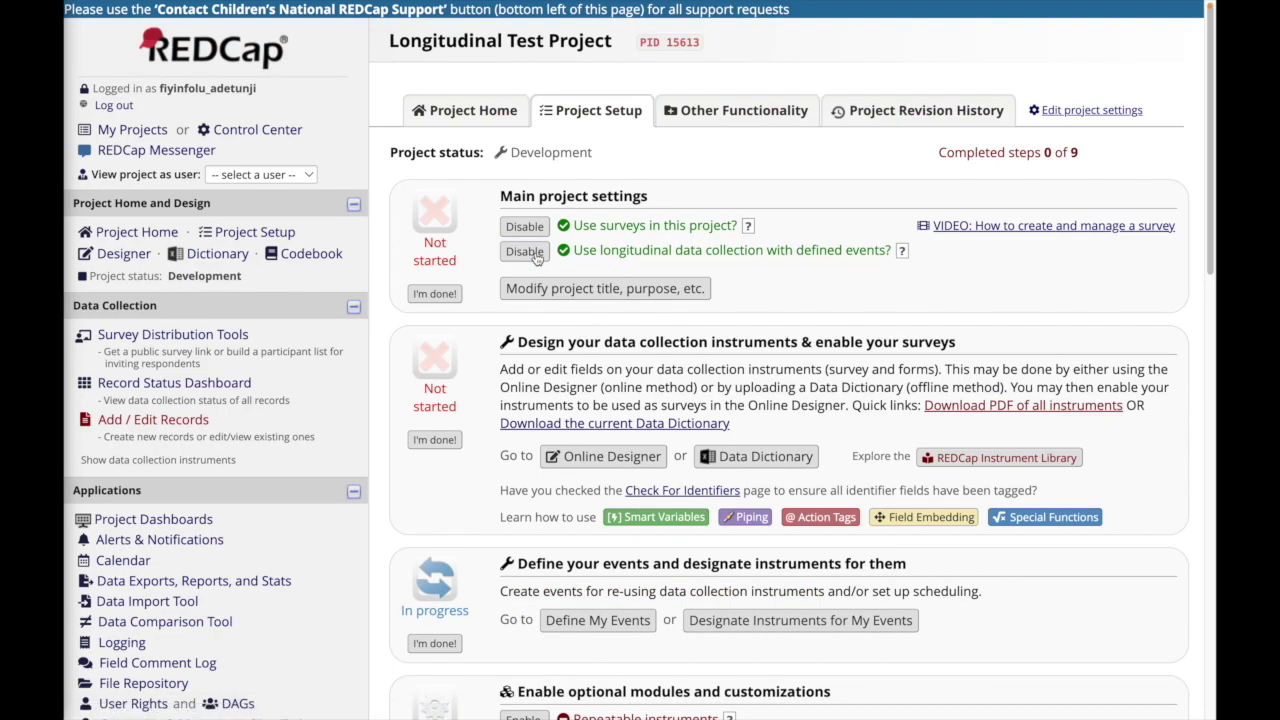
scroll(537, 258, down, 3)
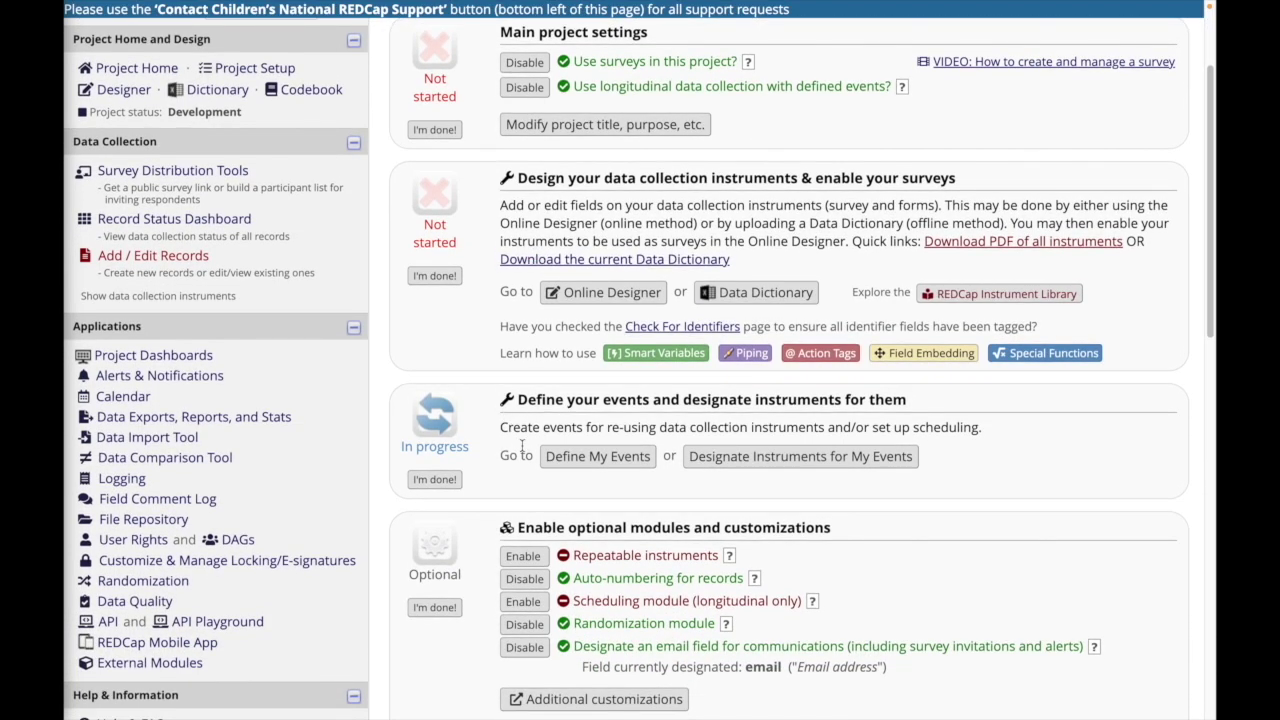
- On Define My Events, rename Arm 1's Event 1 to Baseline
click(573, 466)
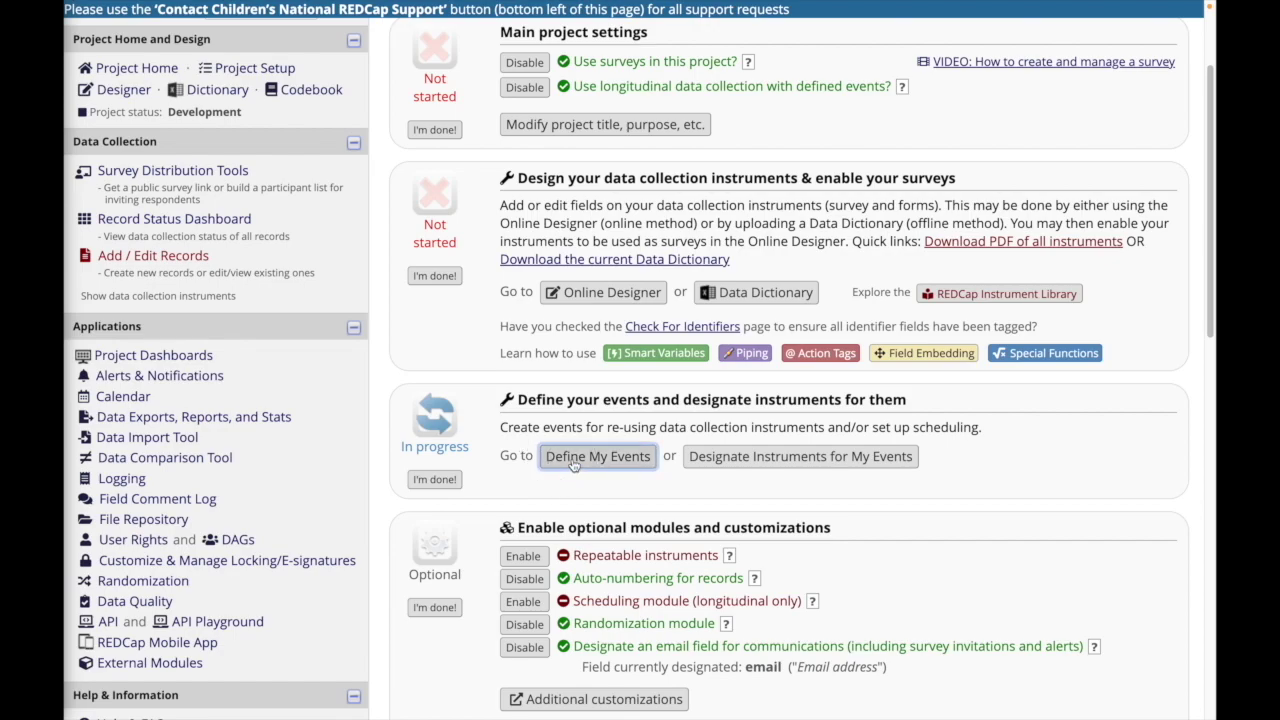
scroll(518, 228, down, 3)
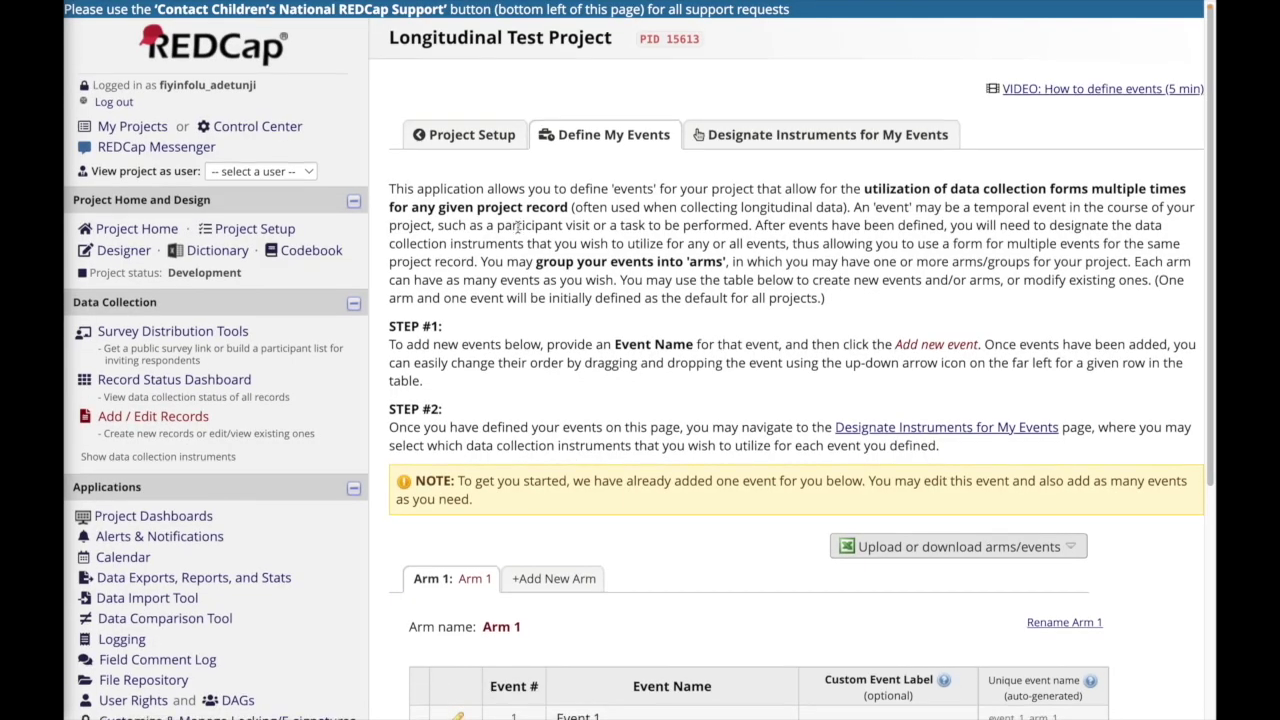
scroll(518, 232, down, 3)
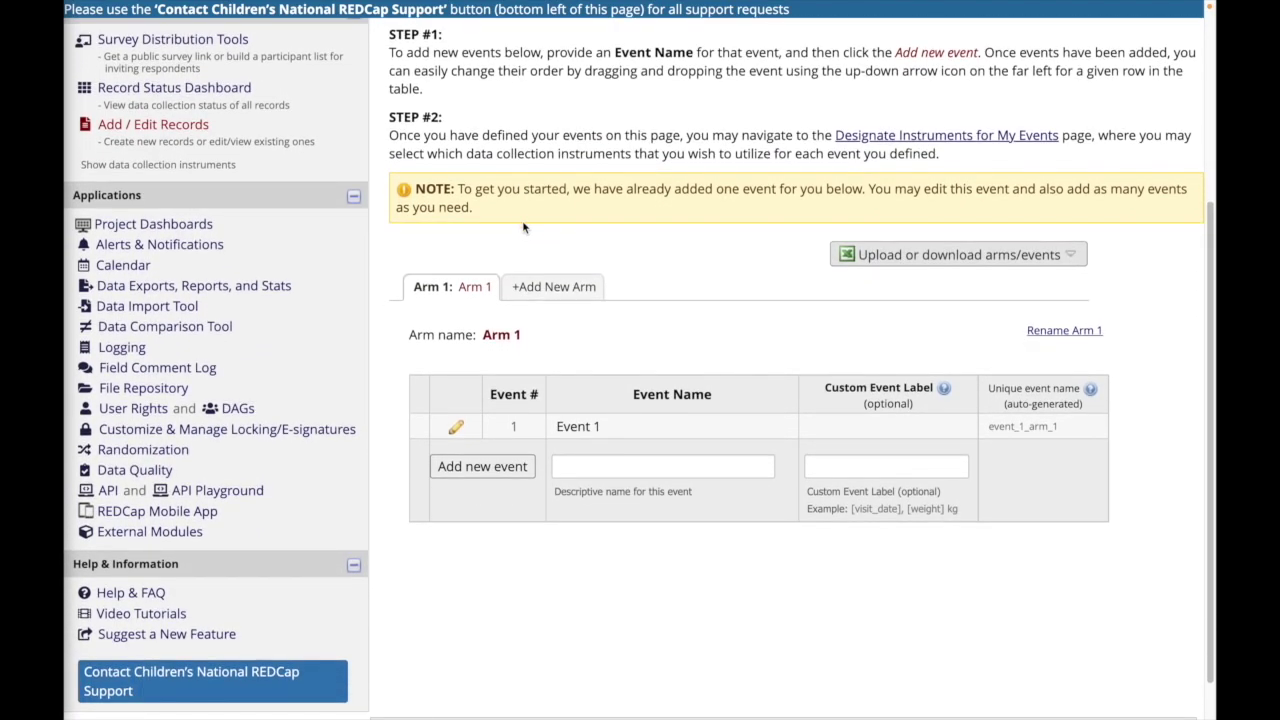
click(456, 427)
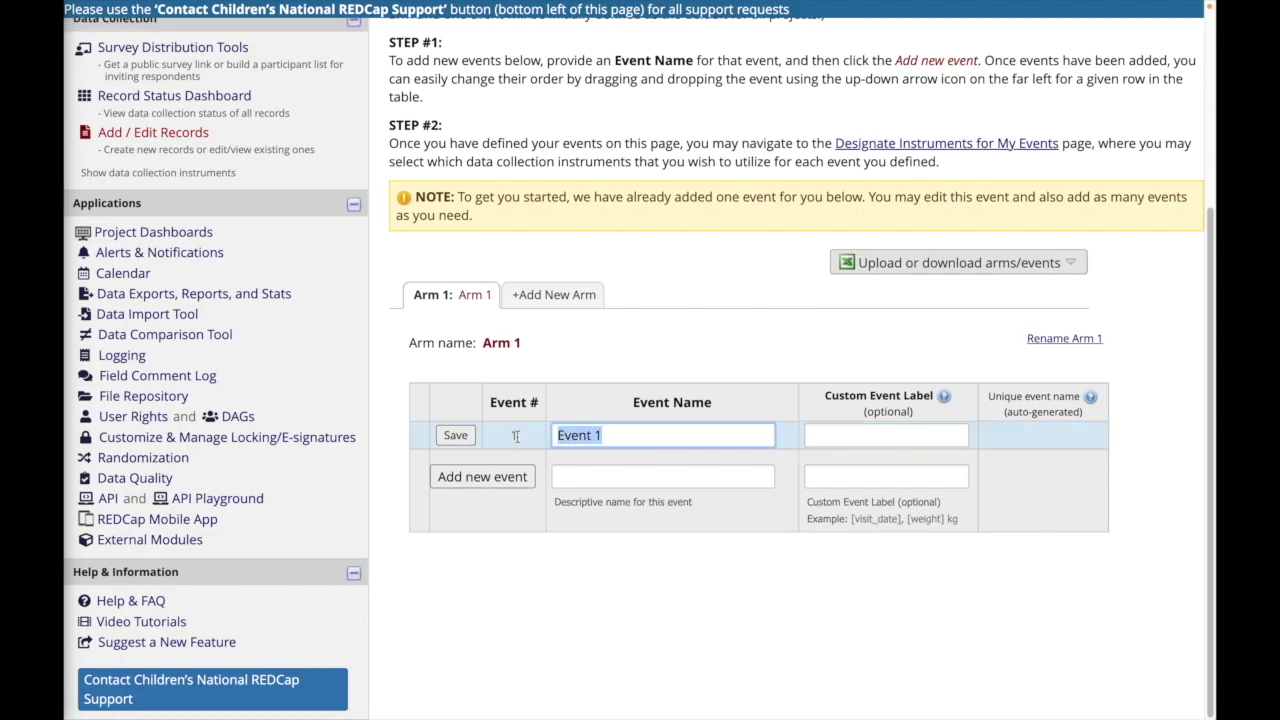
text(Baseline)
click(452, 436)
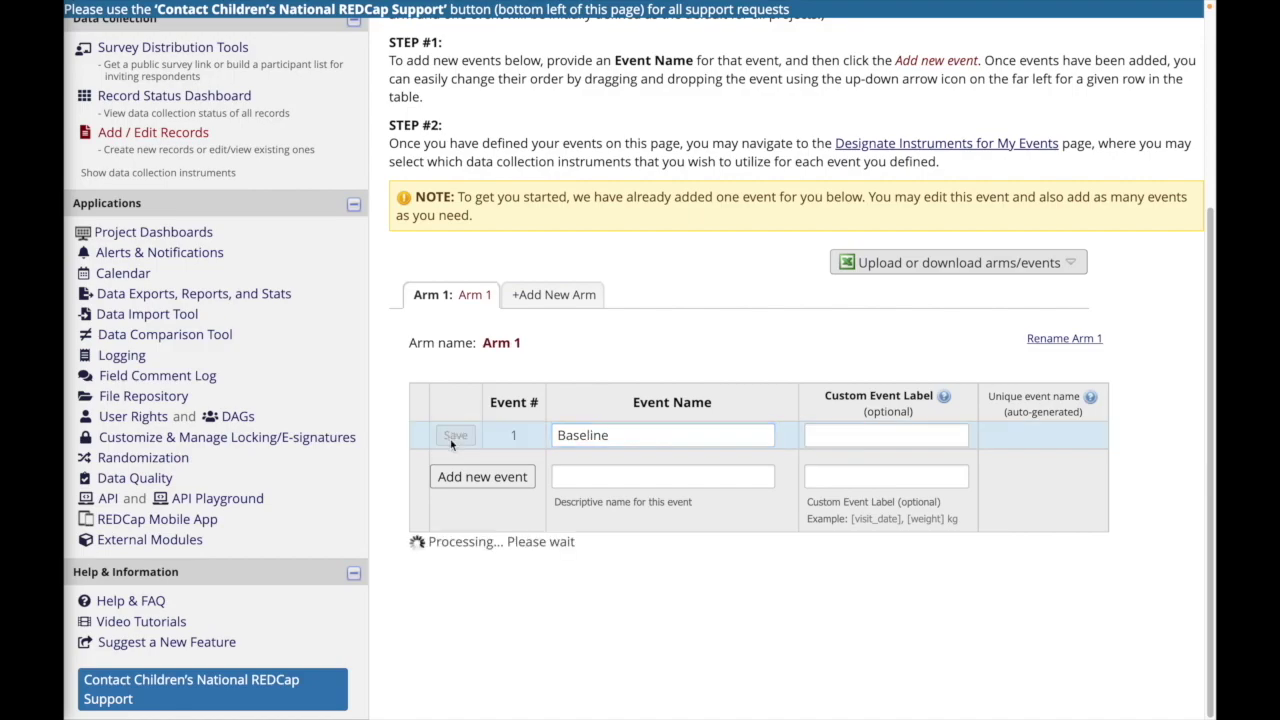
- Add a second Arm 1 event named Follow Up 1
click(579, 473)
text(Follow)
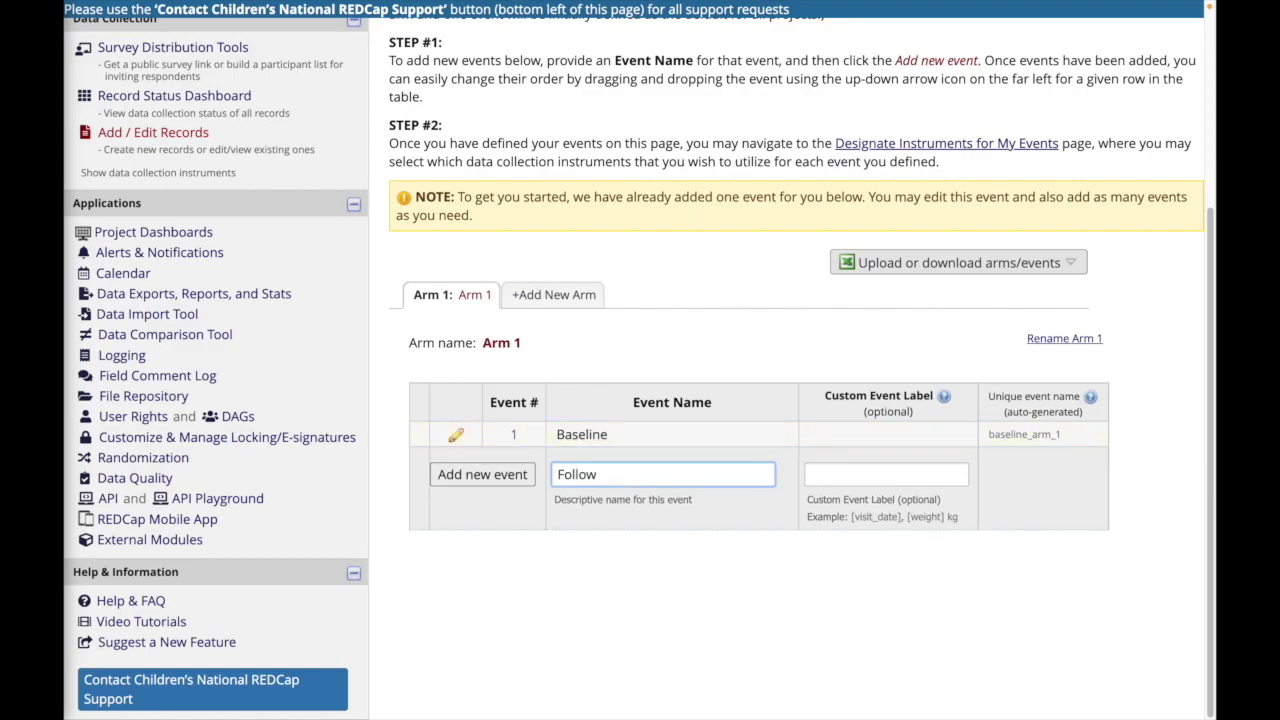
text( Up 1)
key(Return)
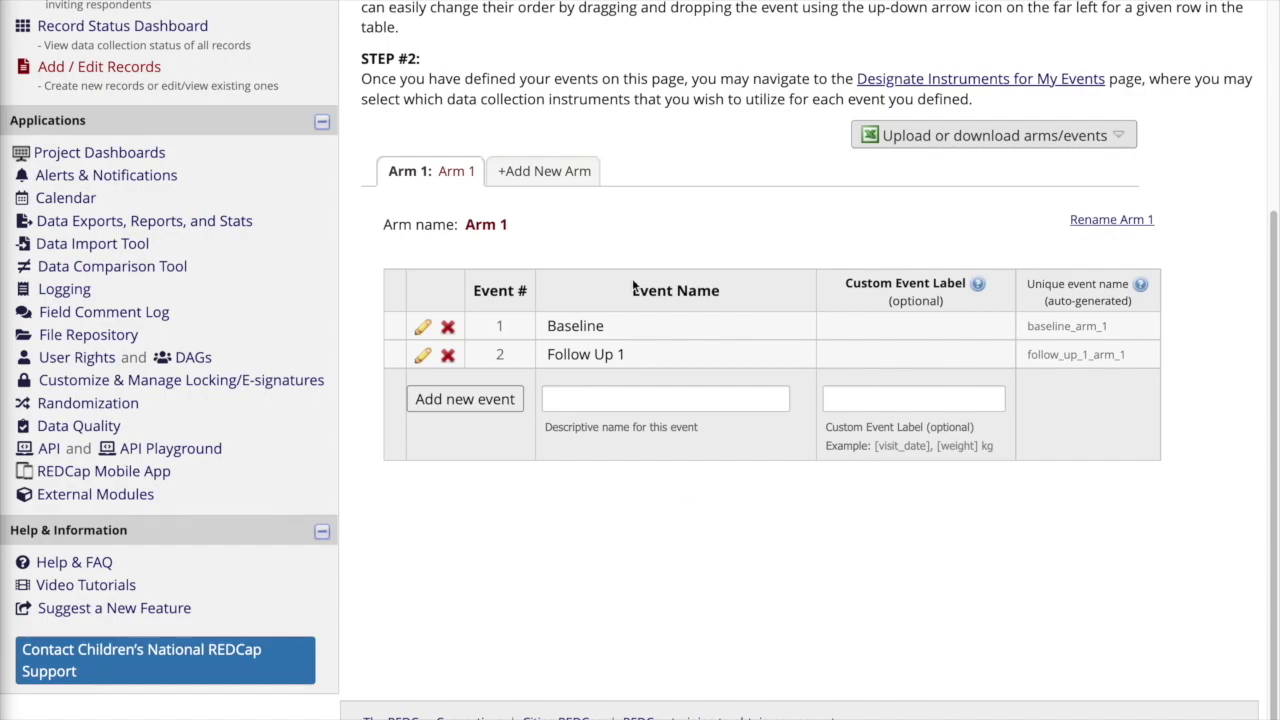
click(518, 180)
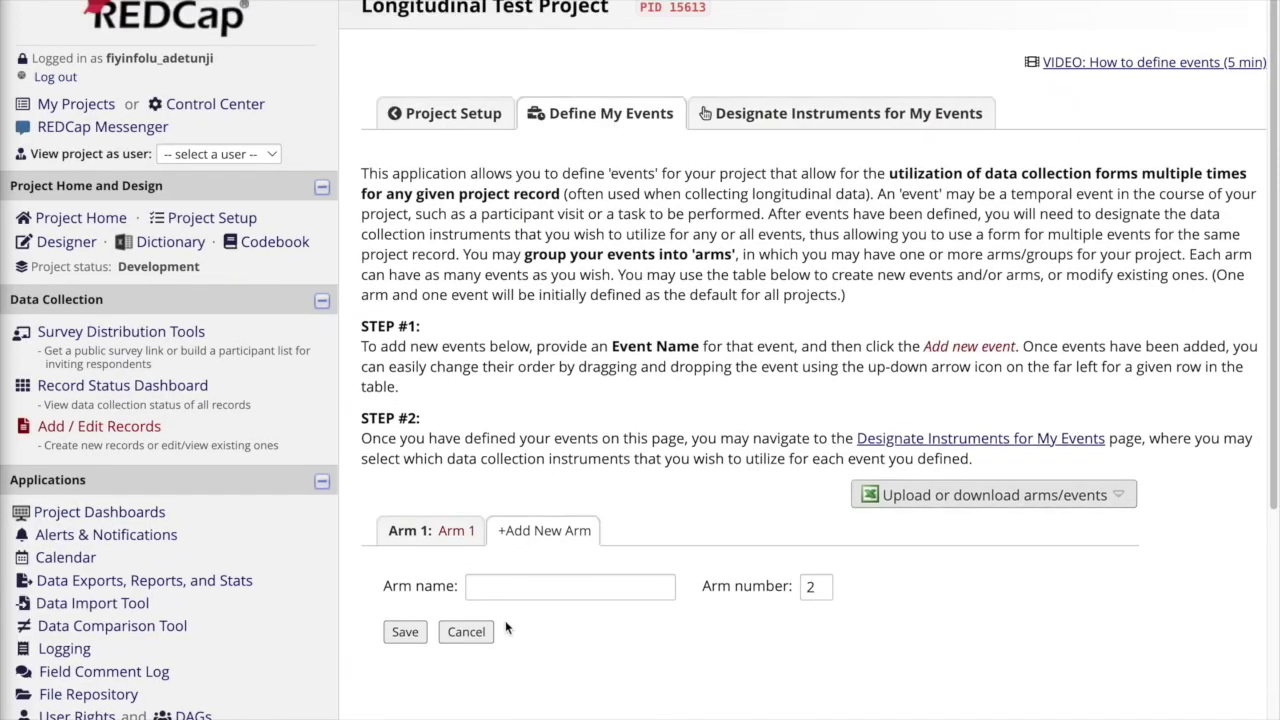
- Create a new arm 2 named Intervention
click(492, 585)
text(In)
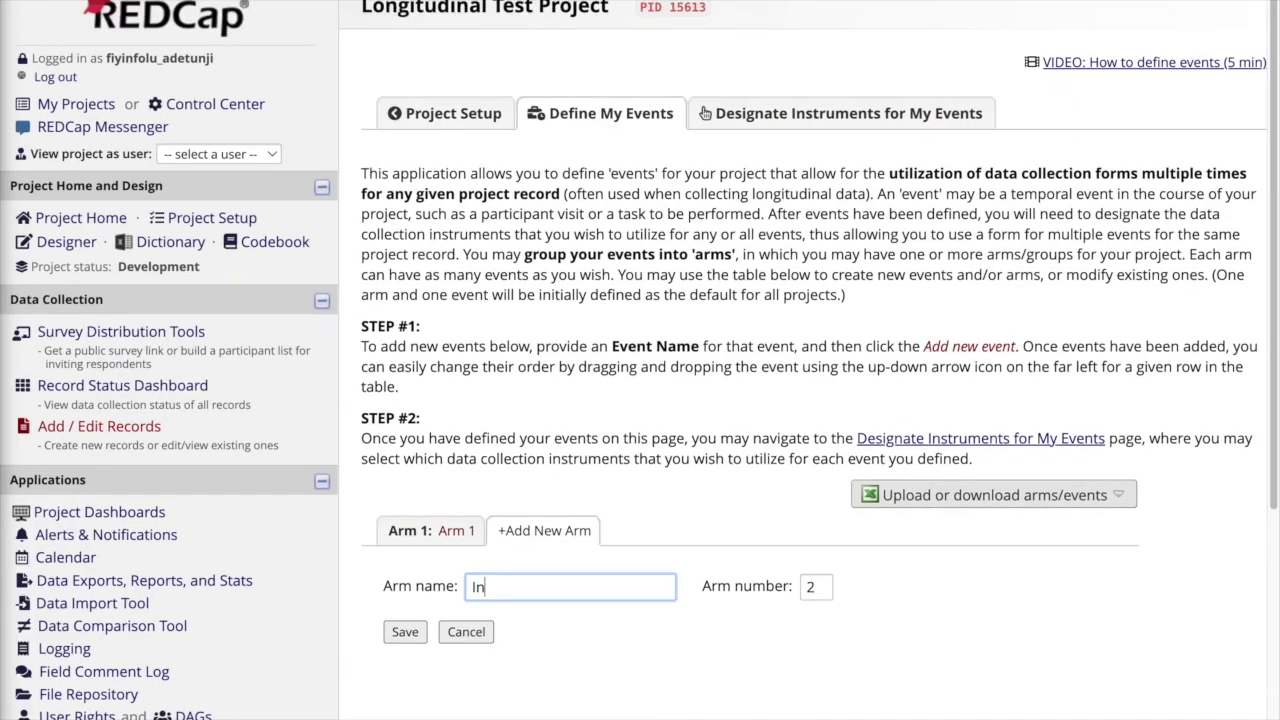
text(tervention)
click(399, 632)
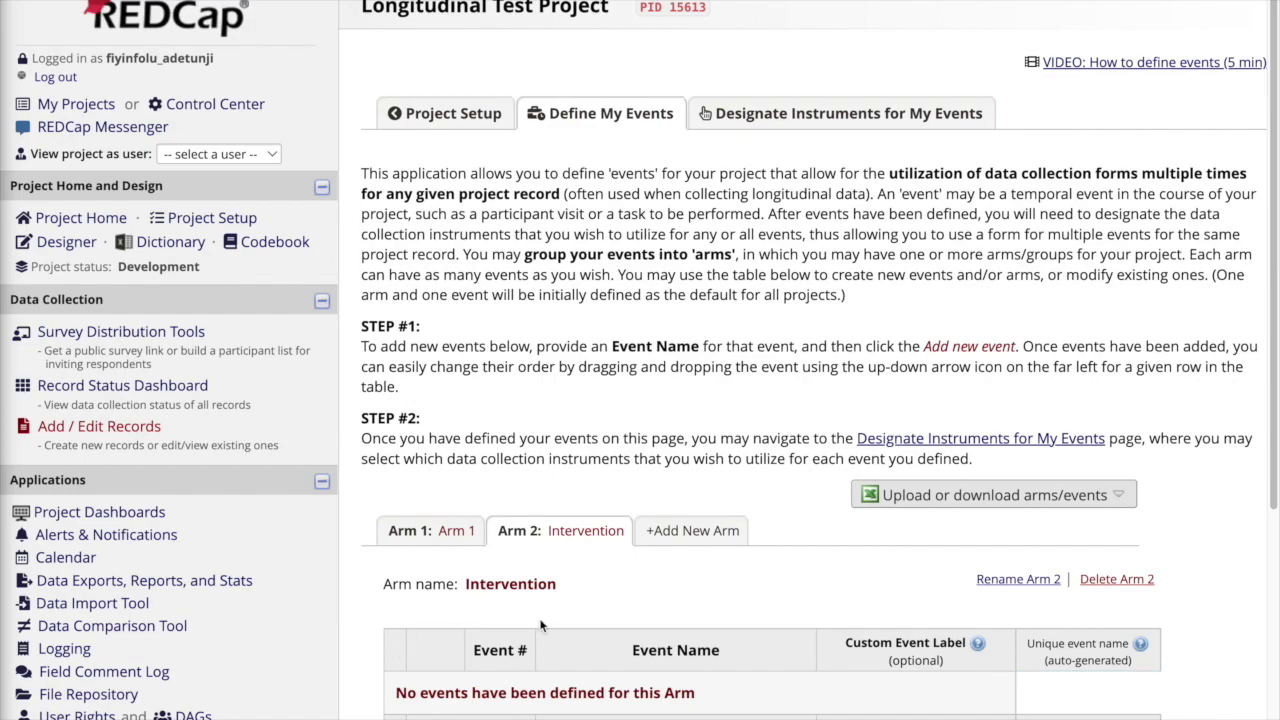
scroll(540, 625, down, 1)
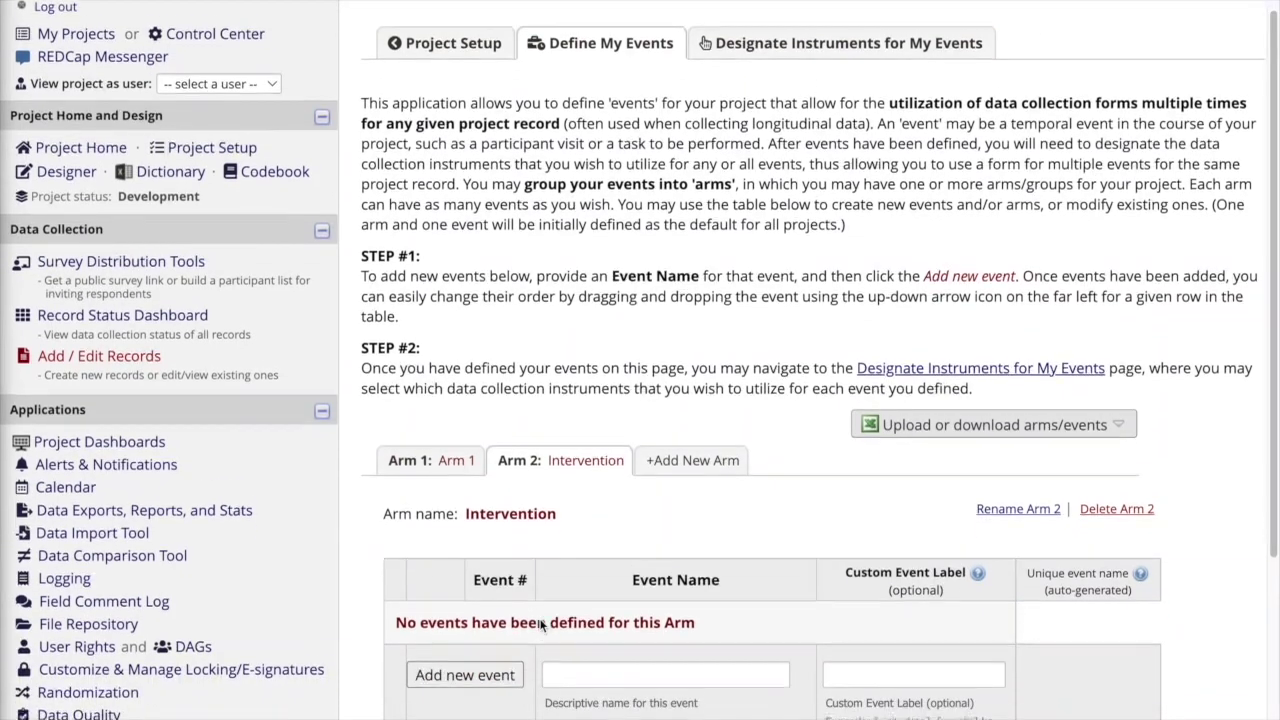
- Add the events Baseline, Intervention and Follow Up 1 to the Intervention arm
click(567, 649)
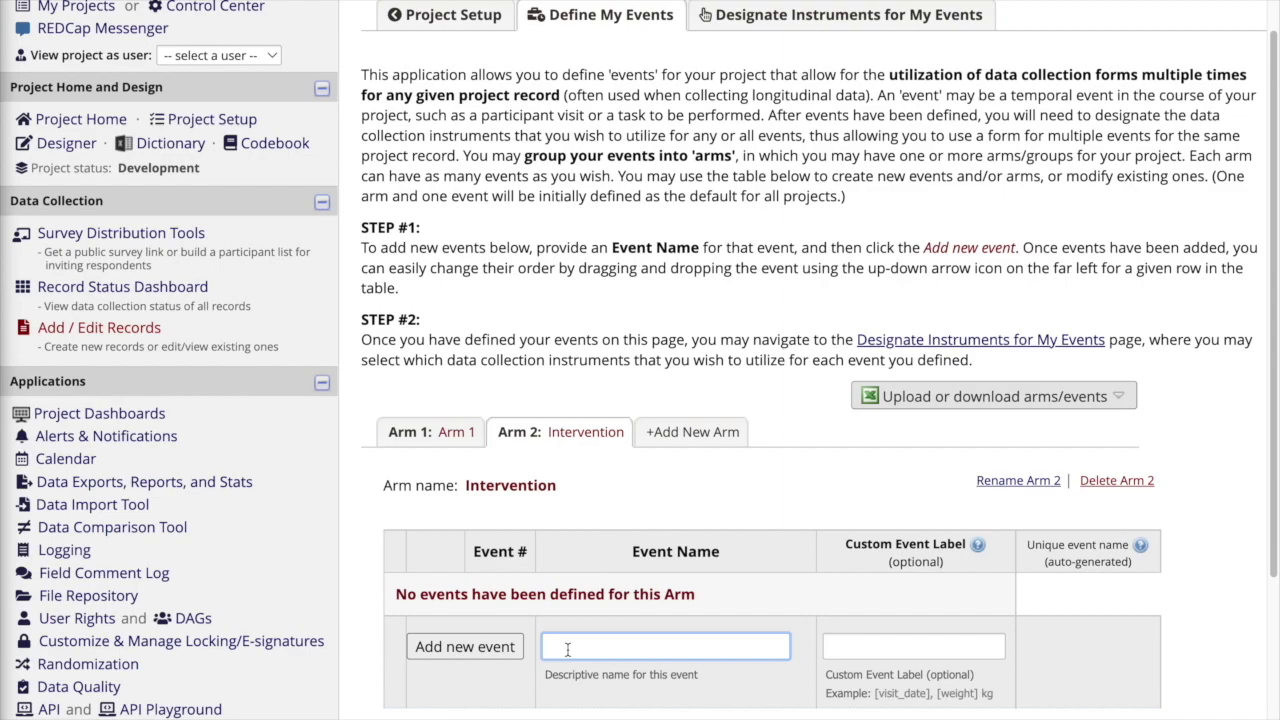
text(Basw)
key(BackSpace)
text(eline)
click(463, 646)
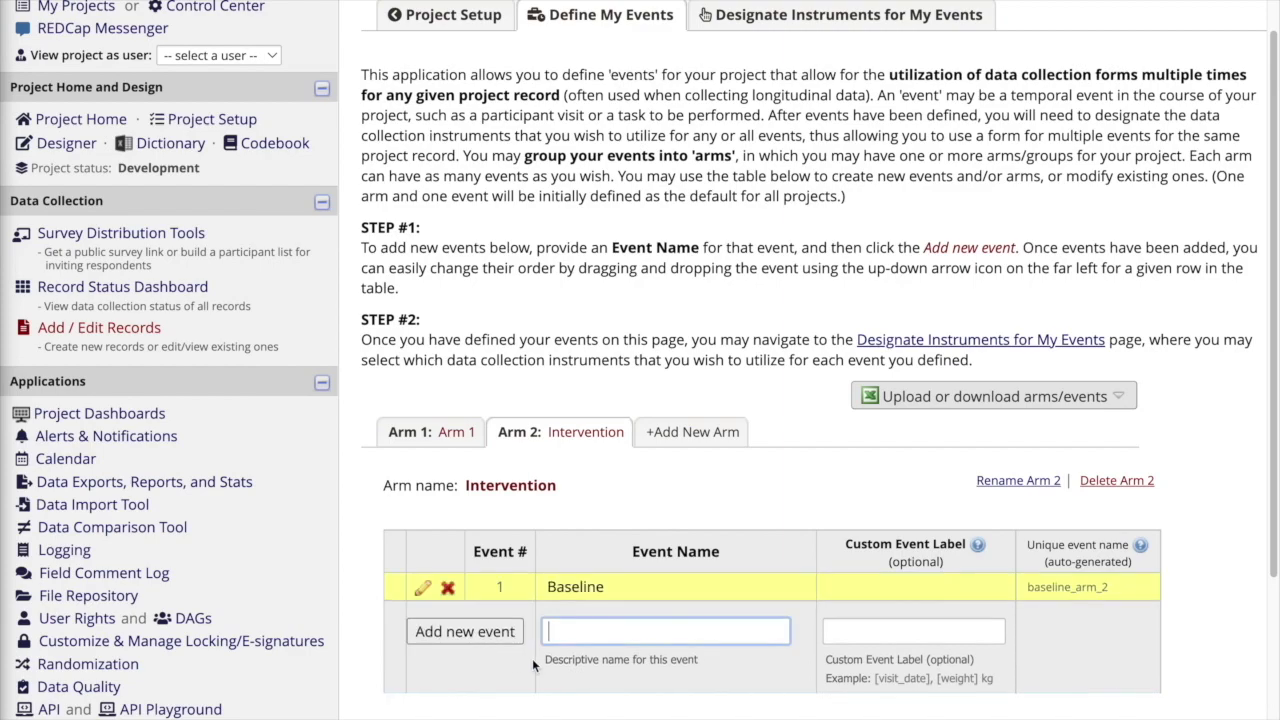
text(Intervention)
click(486, 632)
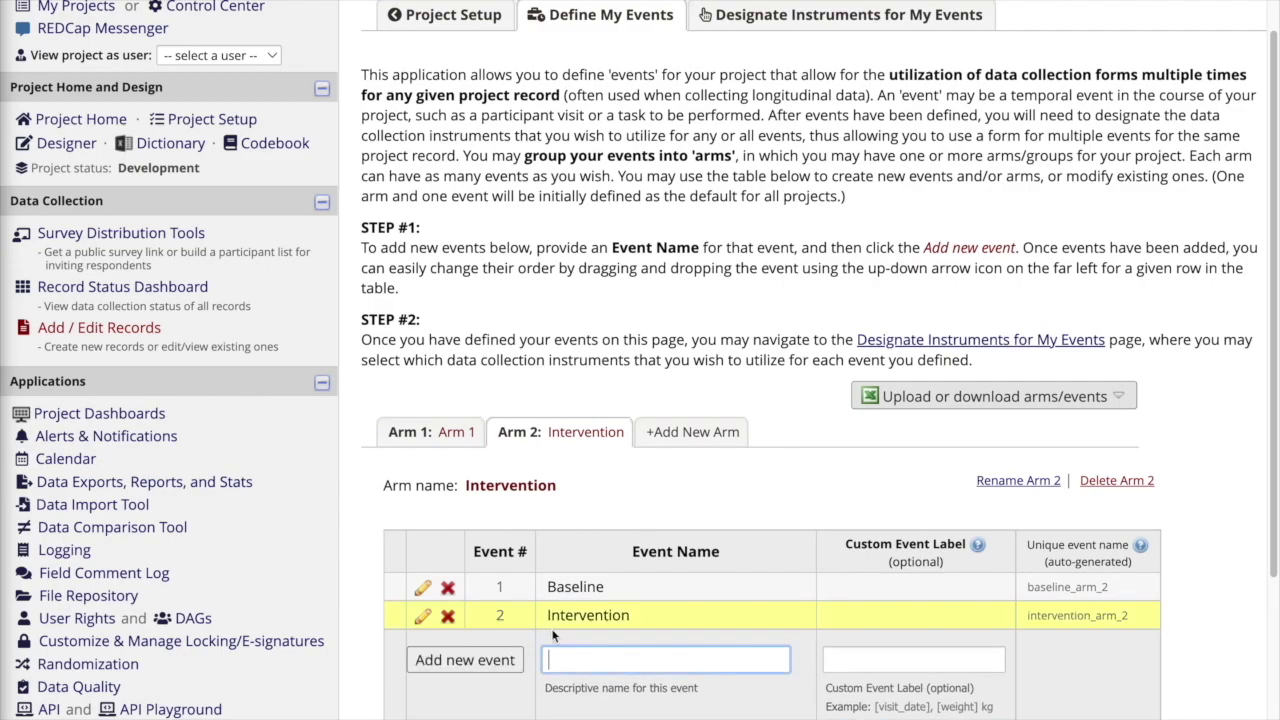
text(Follow Uo)
key(BackSpace)
text(p 1)
click(492, 662)
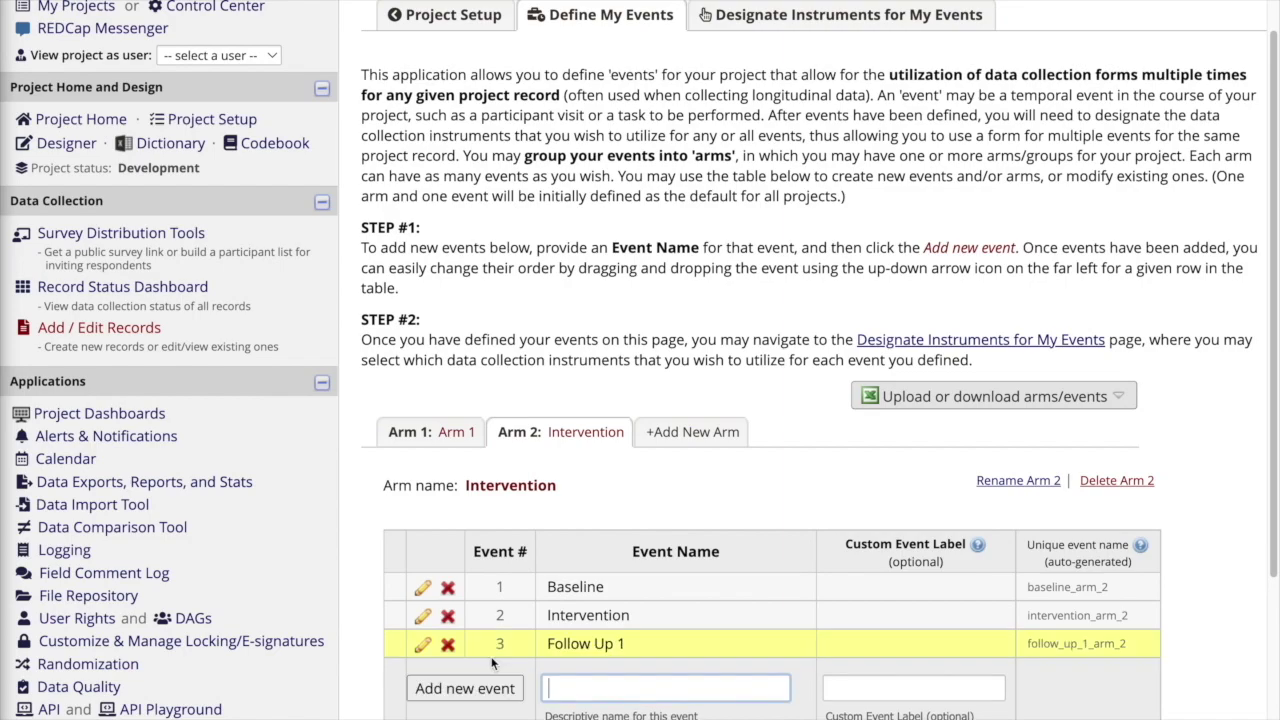
scroll(1235, 560, down, 3)
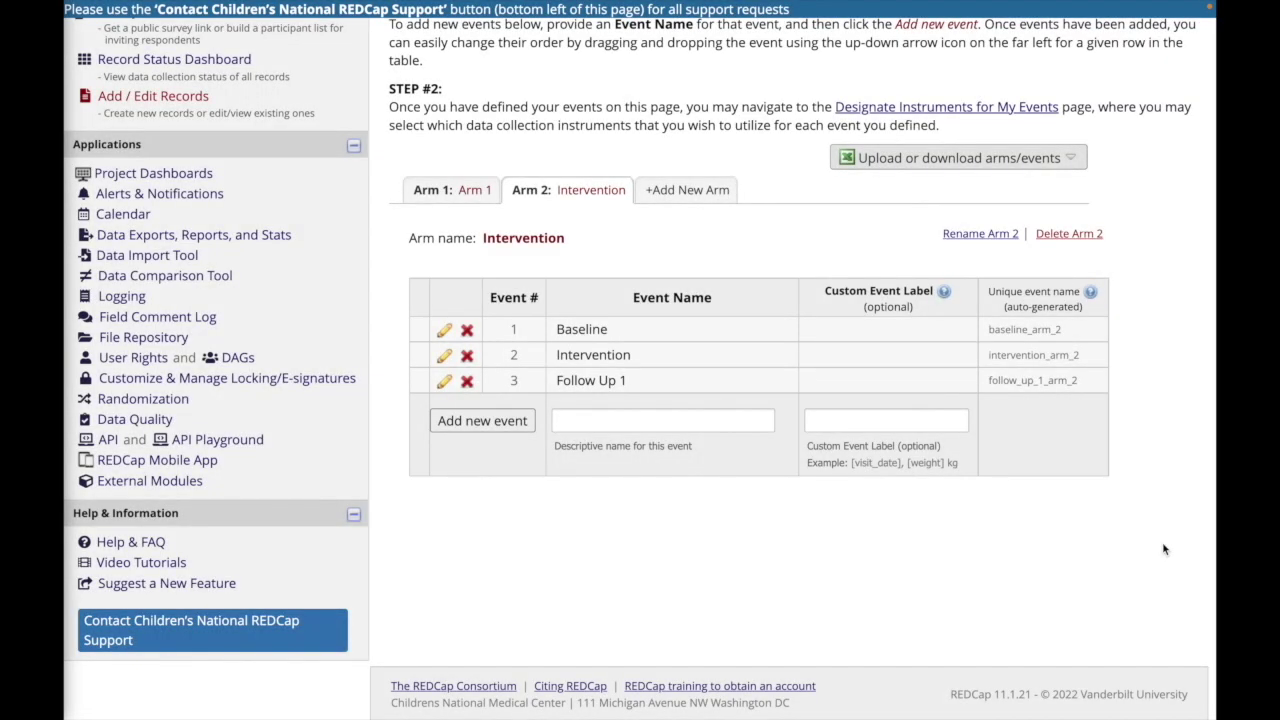
- Designate Visit Information and Satisfaction Questionnaire to Arm 1's Follow Up 1 event and save
scroll(1163, 549, up, 5)
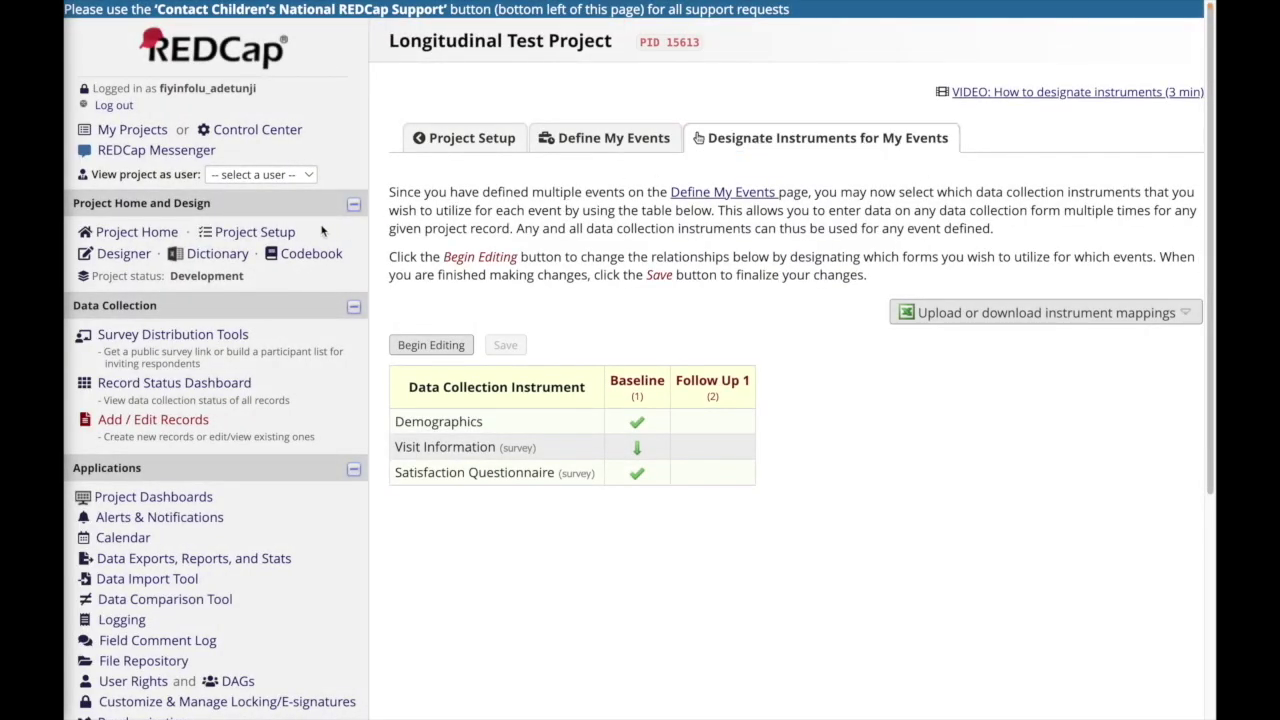
click(137, 232)
click(414, 344)
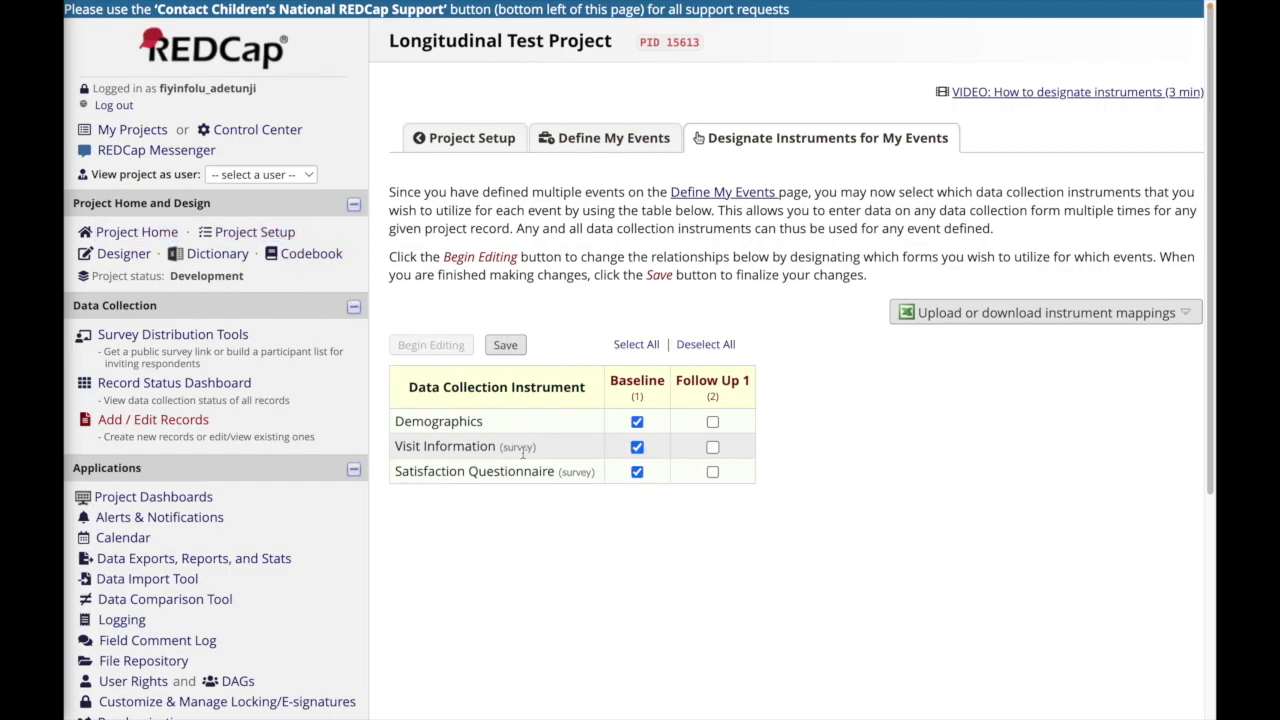
scroll(522, 452, down, 1)
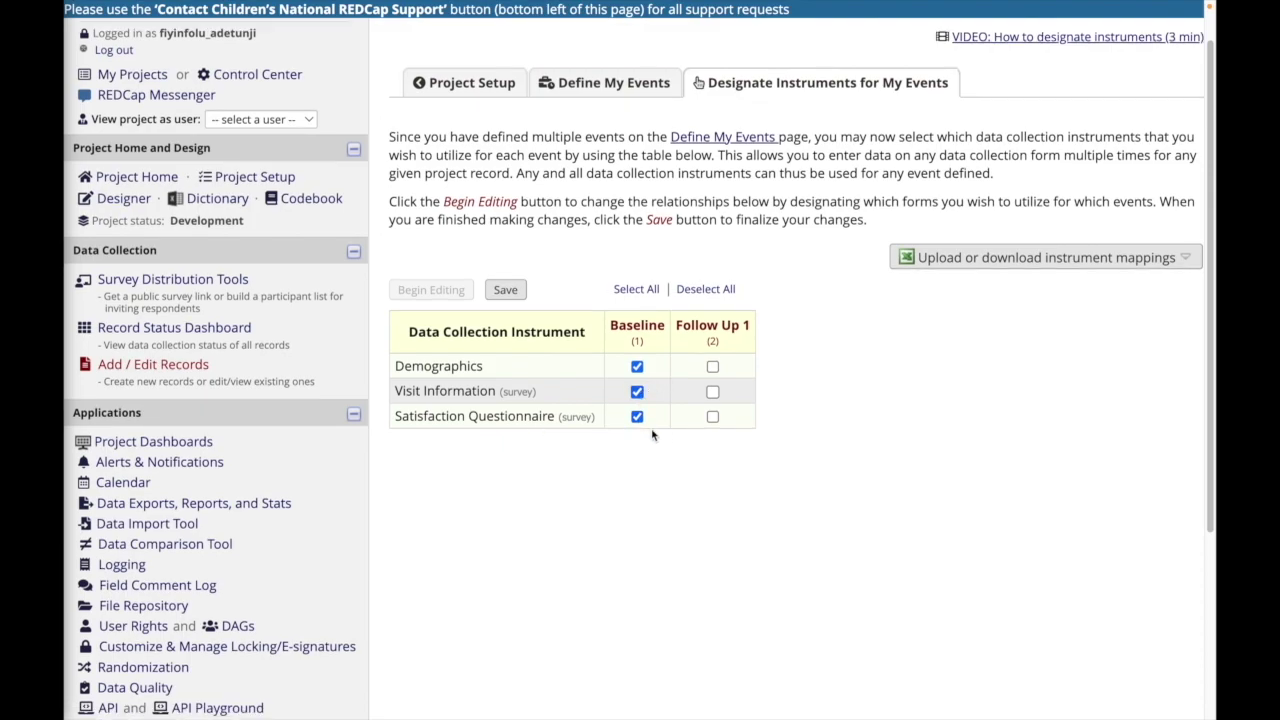
click(713, 393)
click(713, 417)
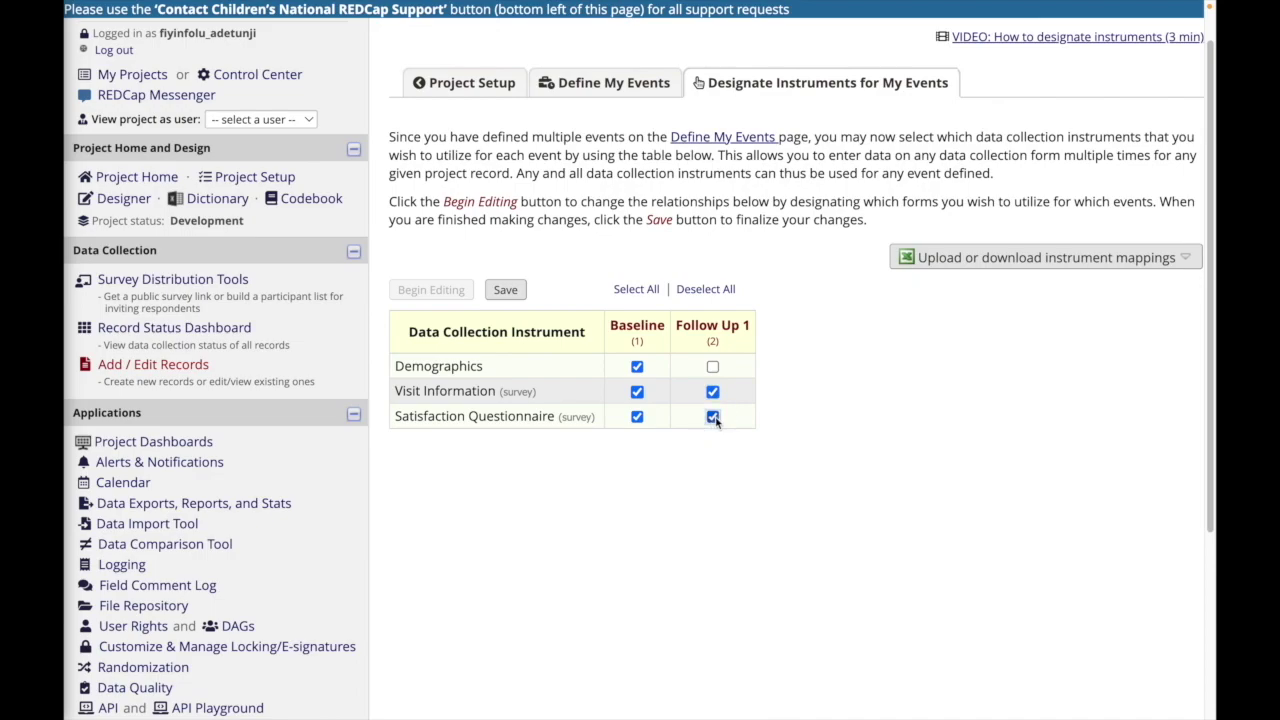
click(505, 290)
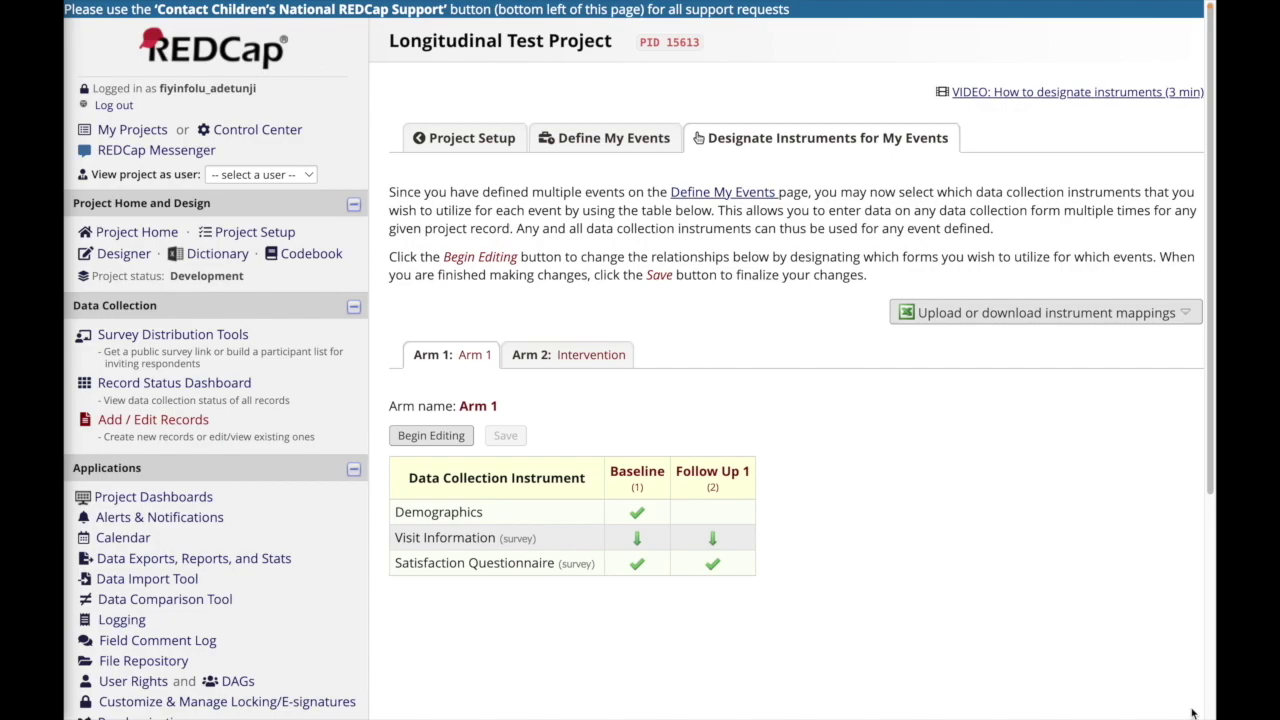
click(575, 371)
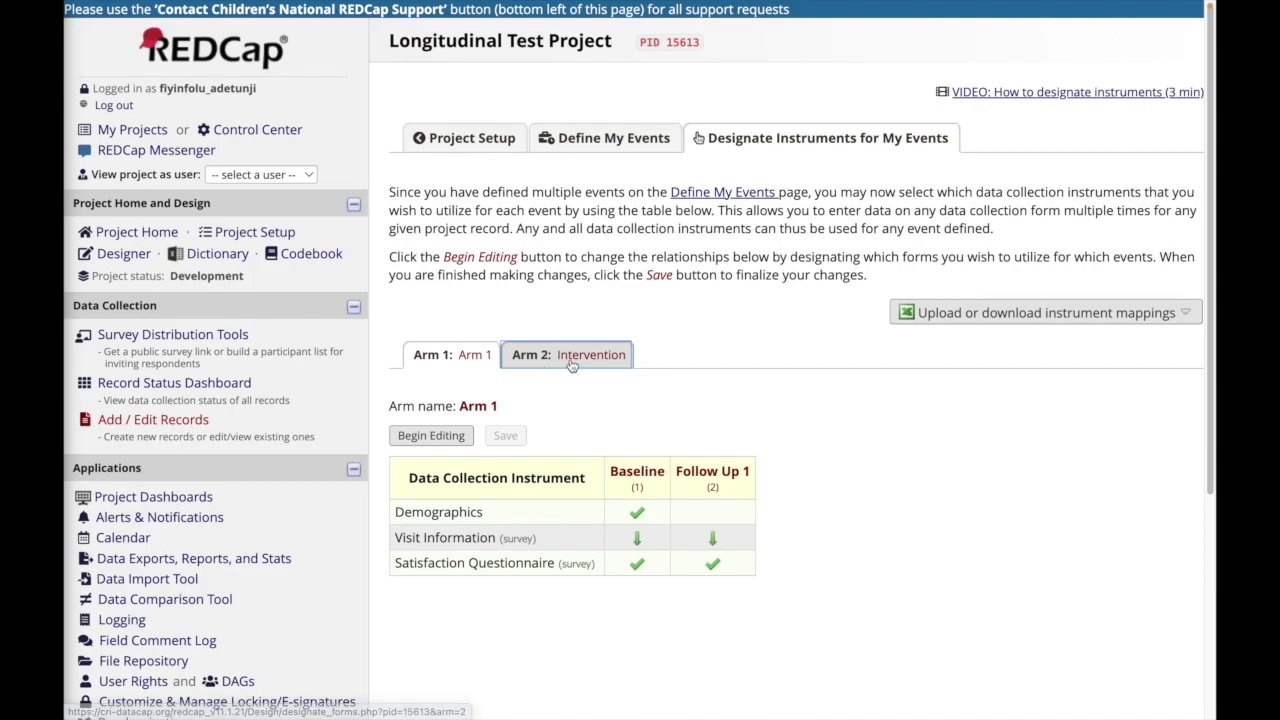
- In Arm 2, tick all three instruments at Baseline, Visit Information at Intervention, both surveys at Follow Up 1
click(441, 432)
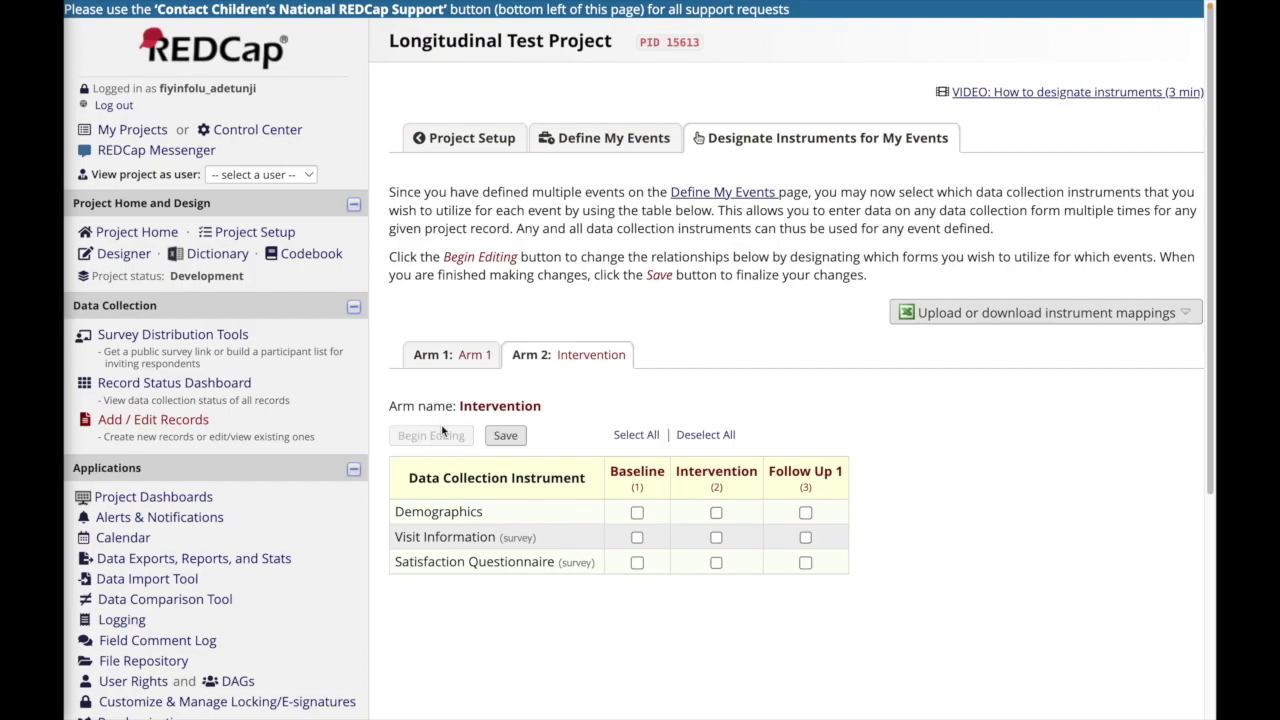
click(637, 513)
click(637, 537)
click(637, 562)
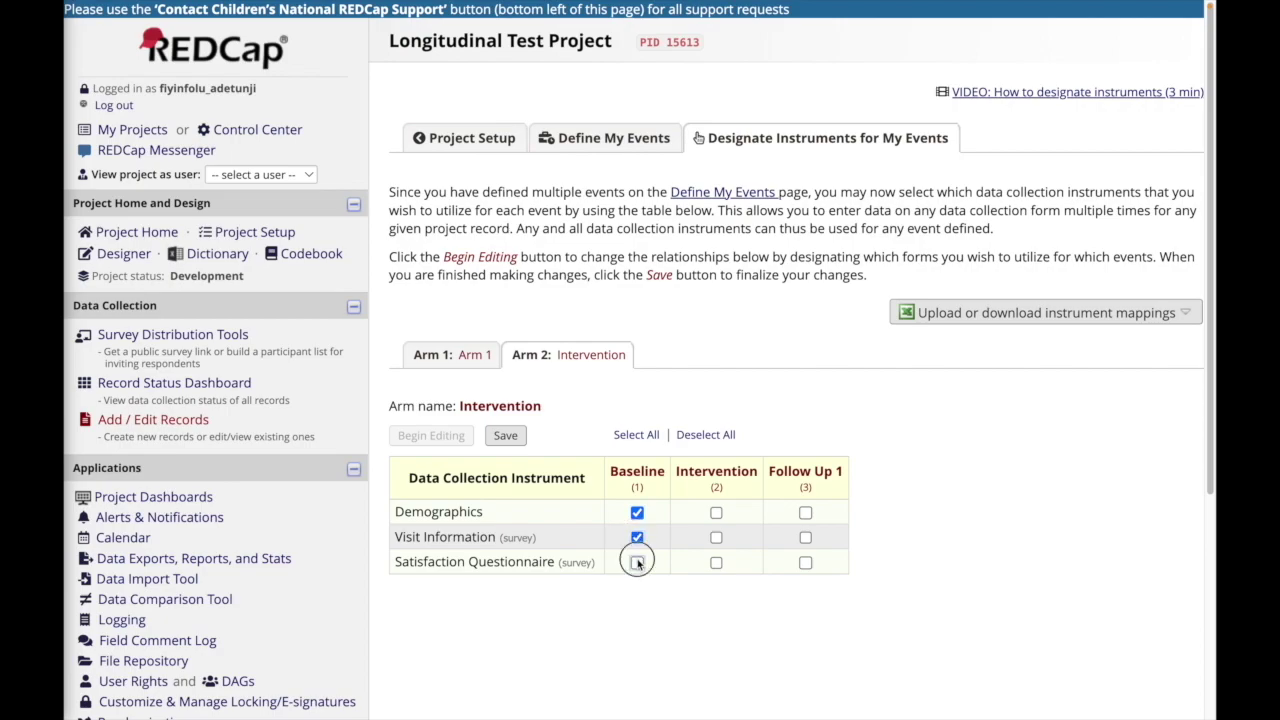
click(805, 537)
click(805, 562)
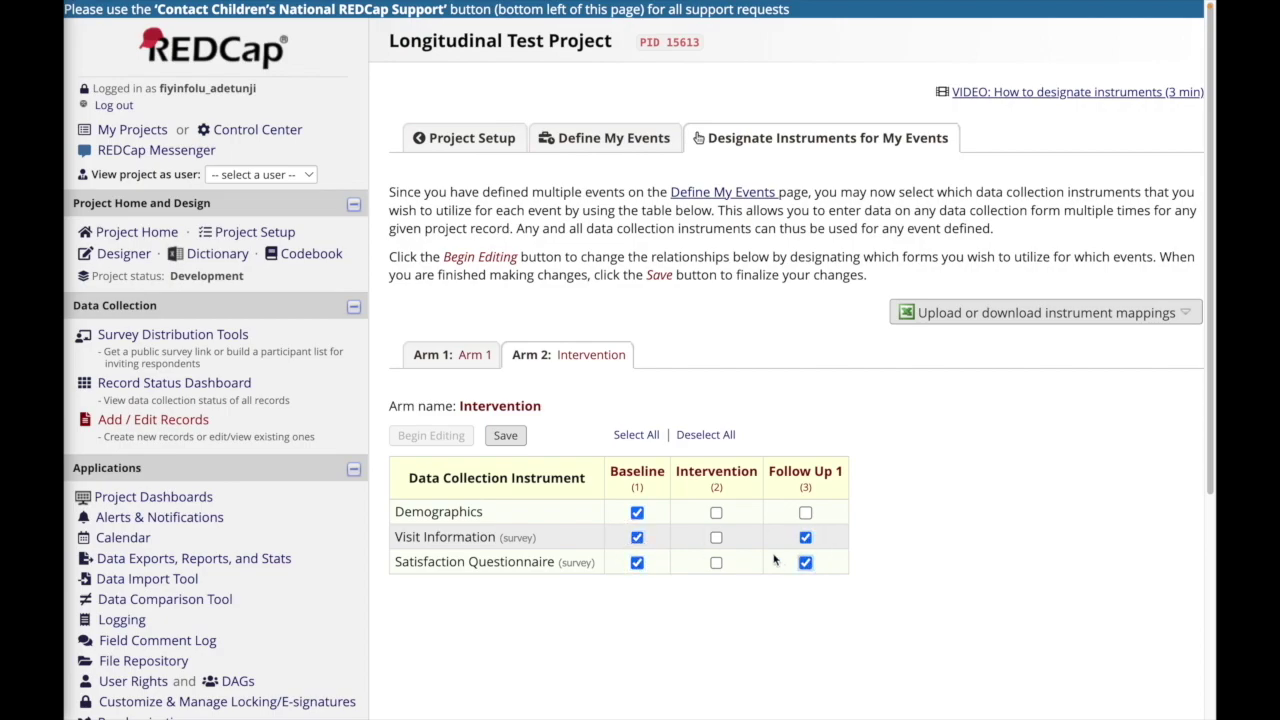
click(716, 538)
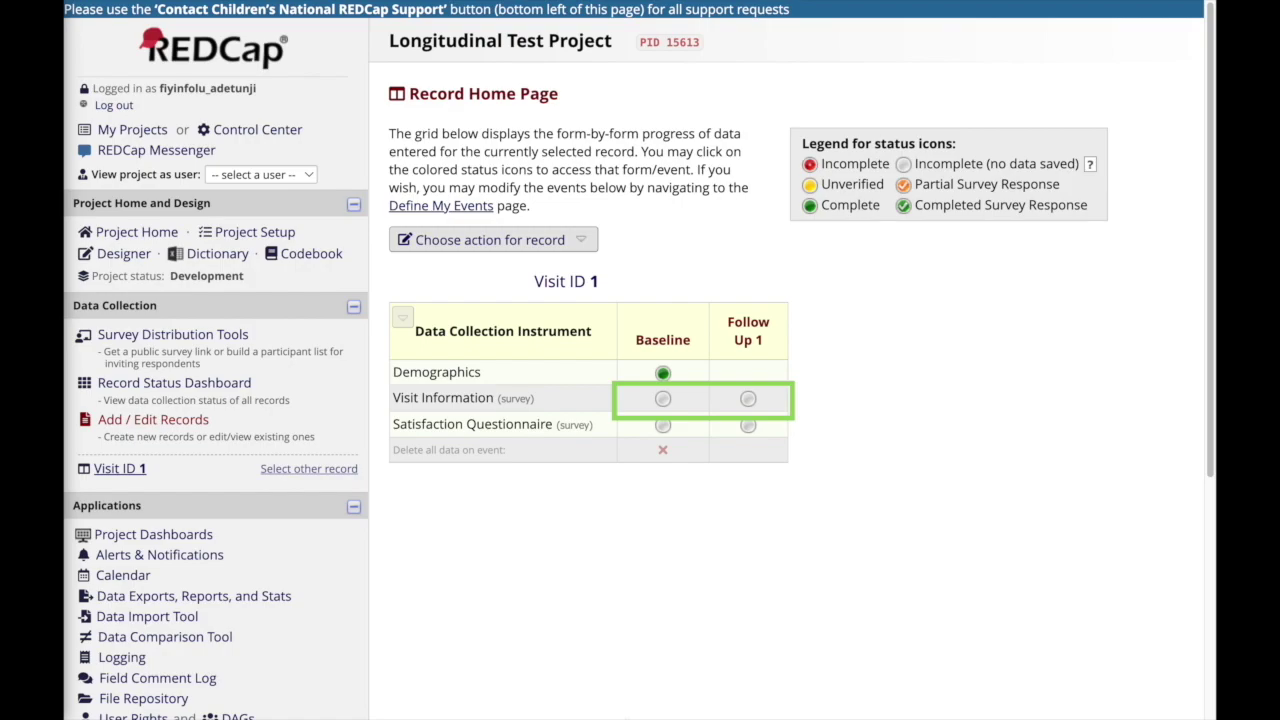
- Start Visit ID 1's Baseline Visit Information with today's Visit Date and Role Parent
click(664, 400)
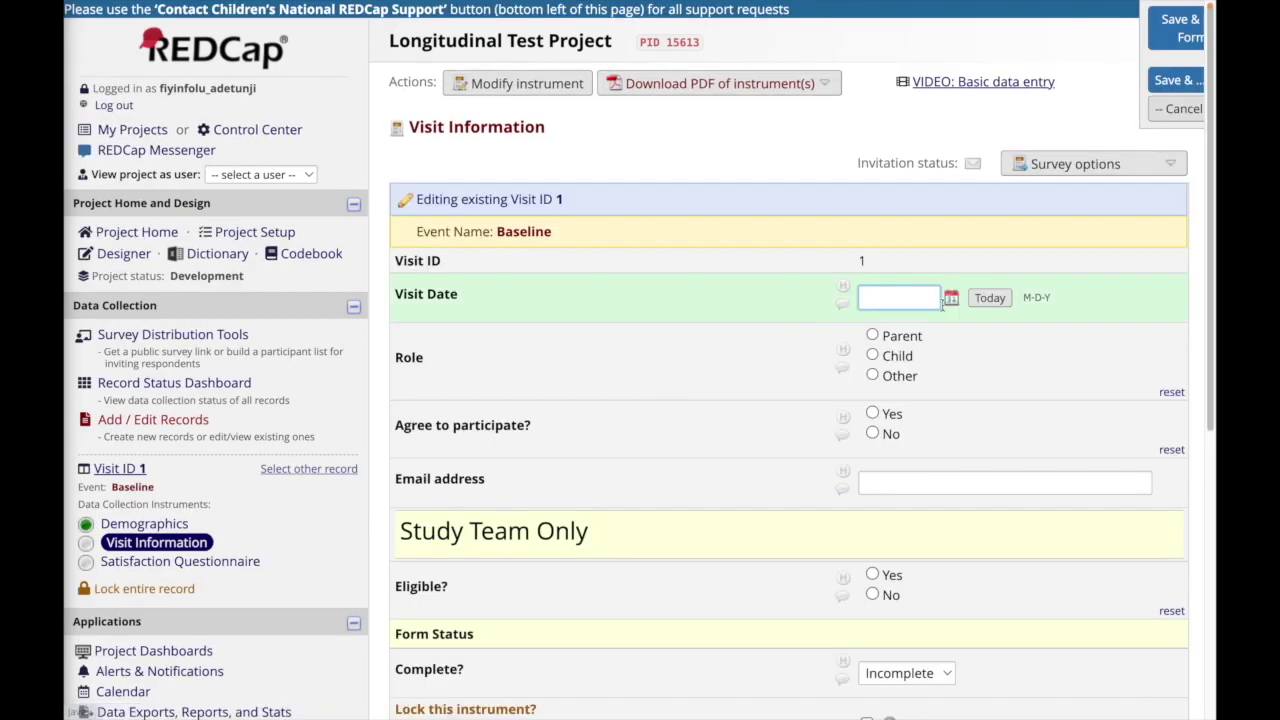
click(989, 297)
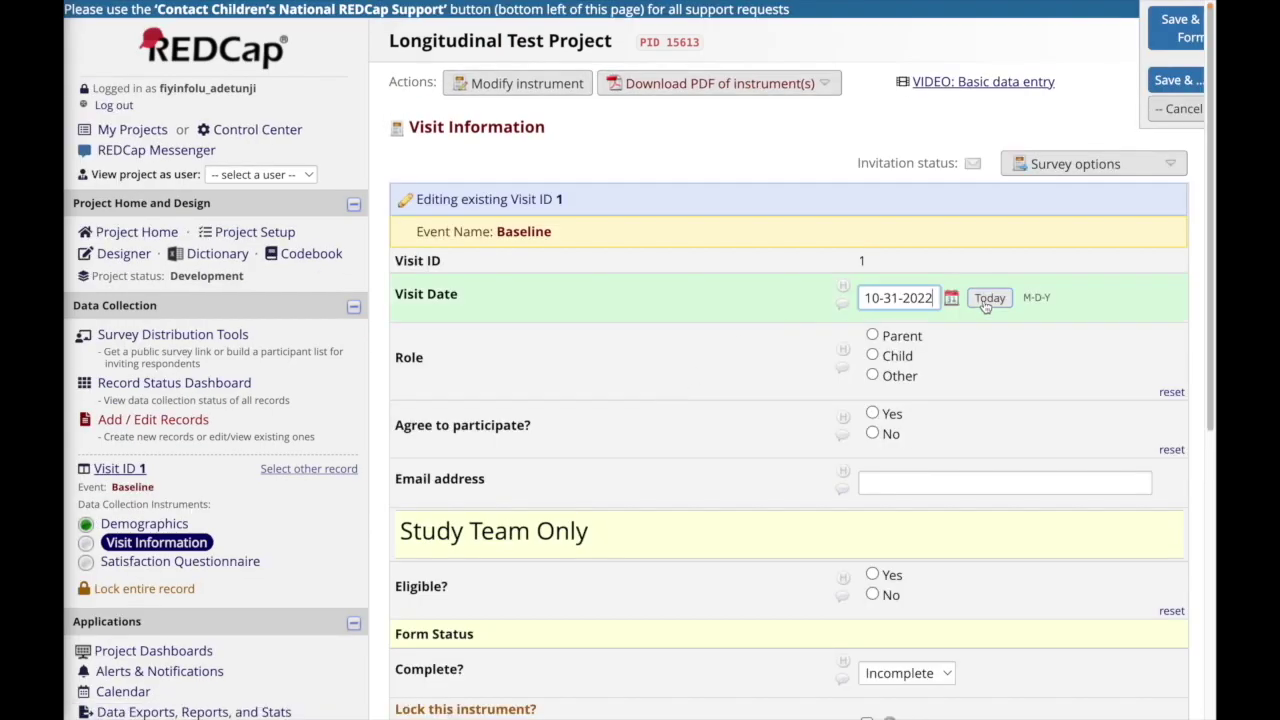
click(873, 336)
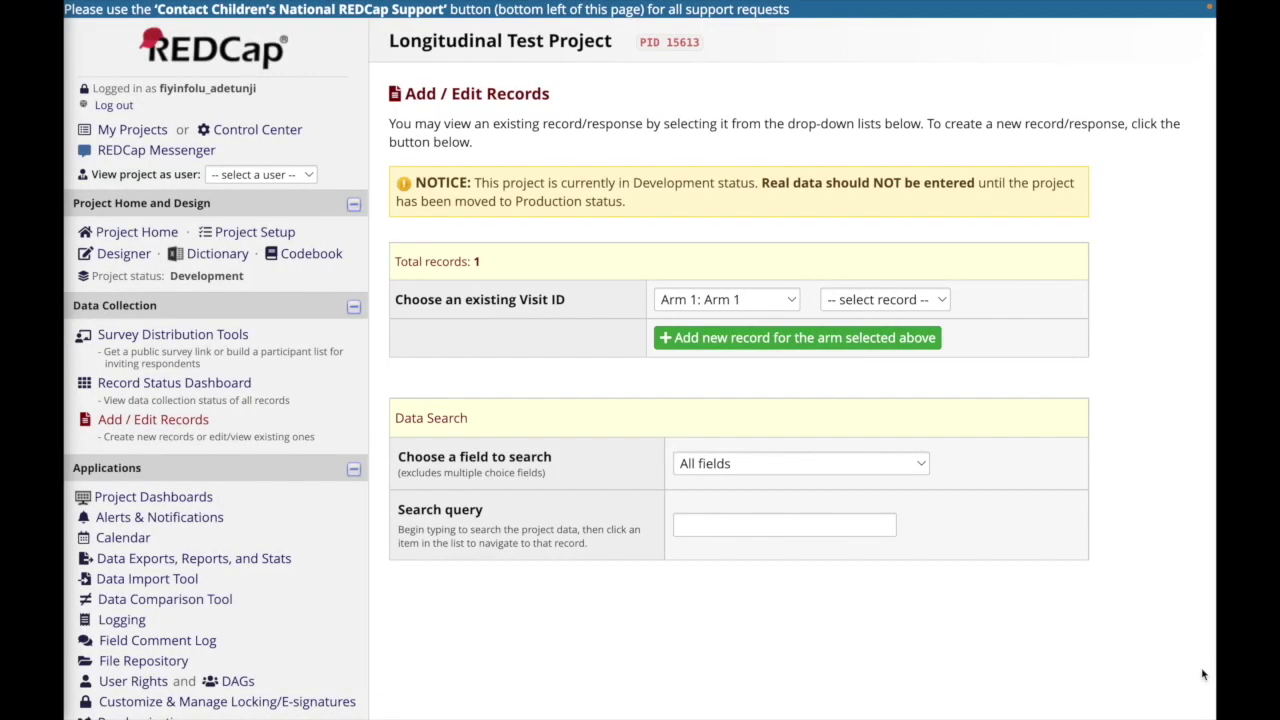
- Create a new record in Arm 2: Intervention and fill its Baseline Visit Information: today, Parent, agrees Yes
click(793, 302)
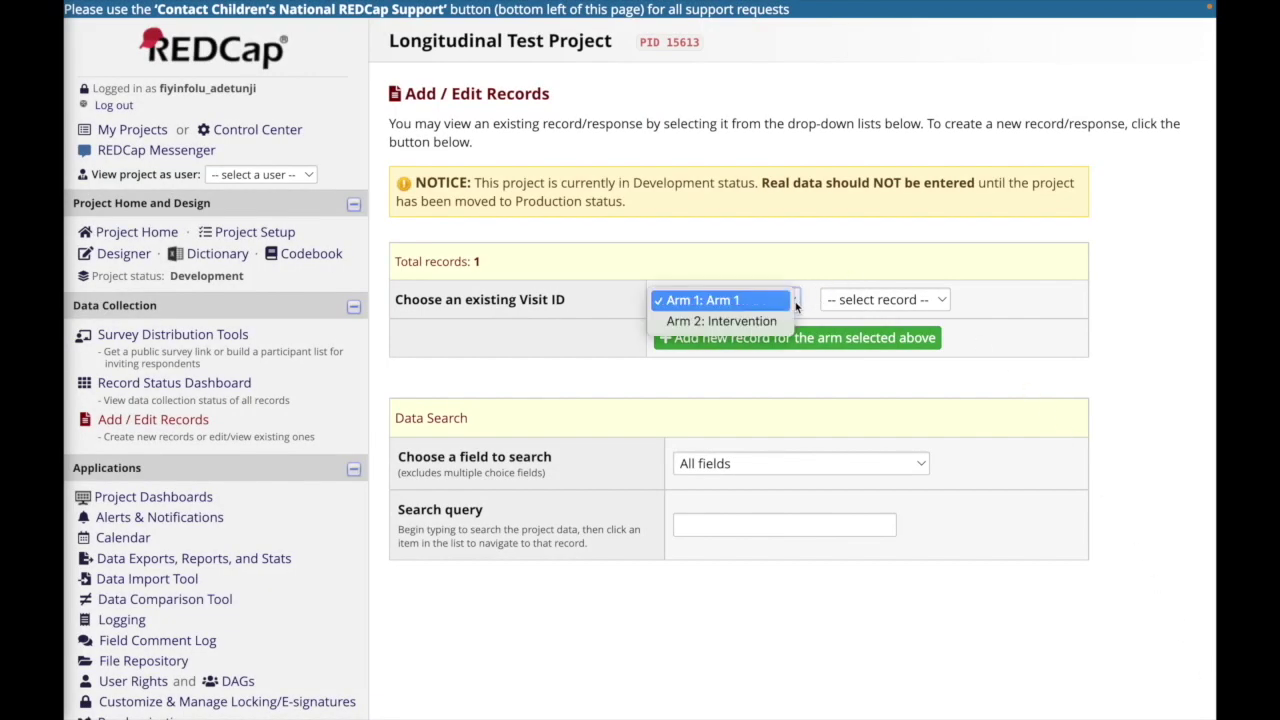
click(778, 321)
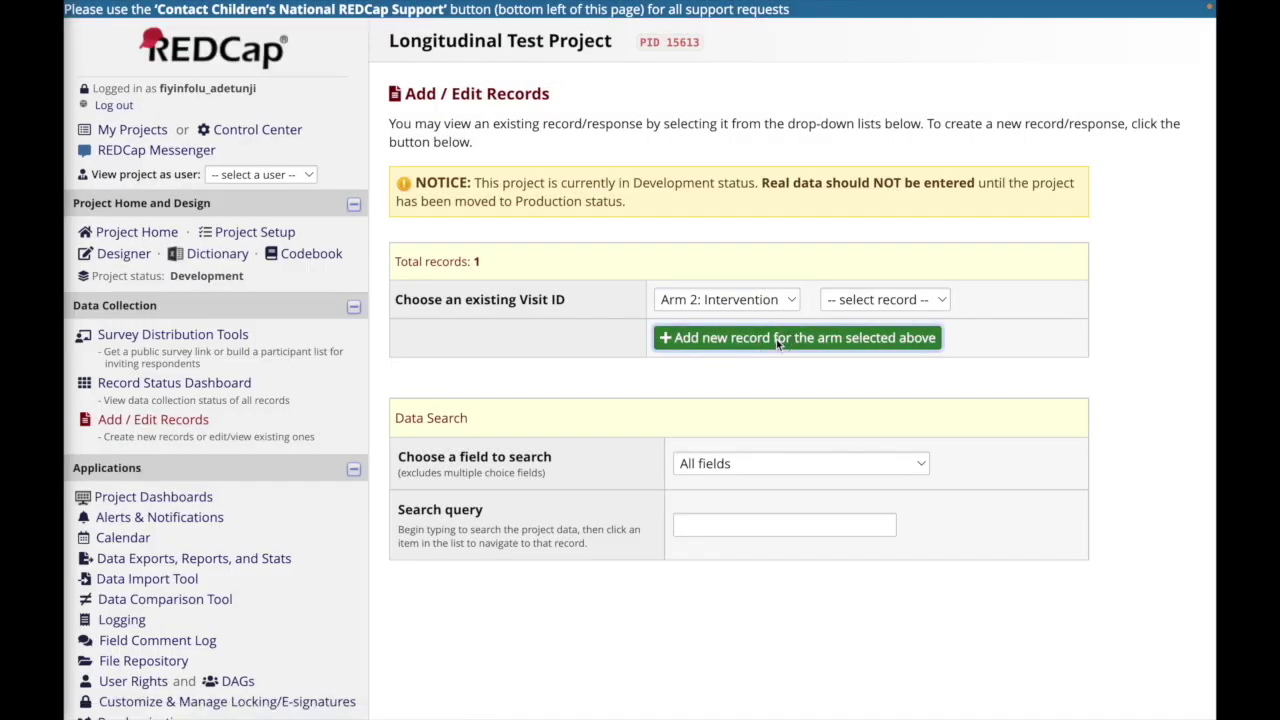
click(776, 339)
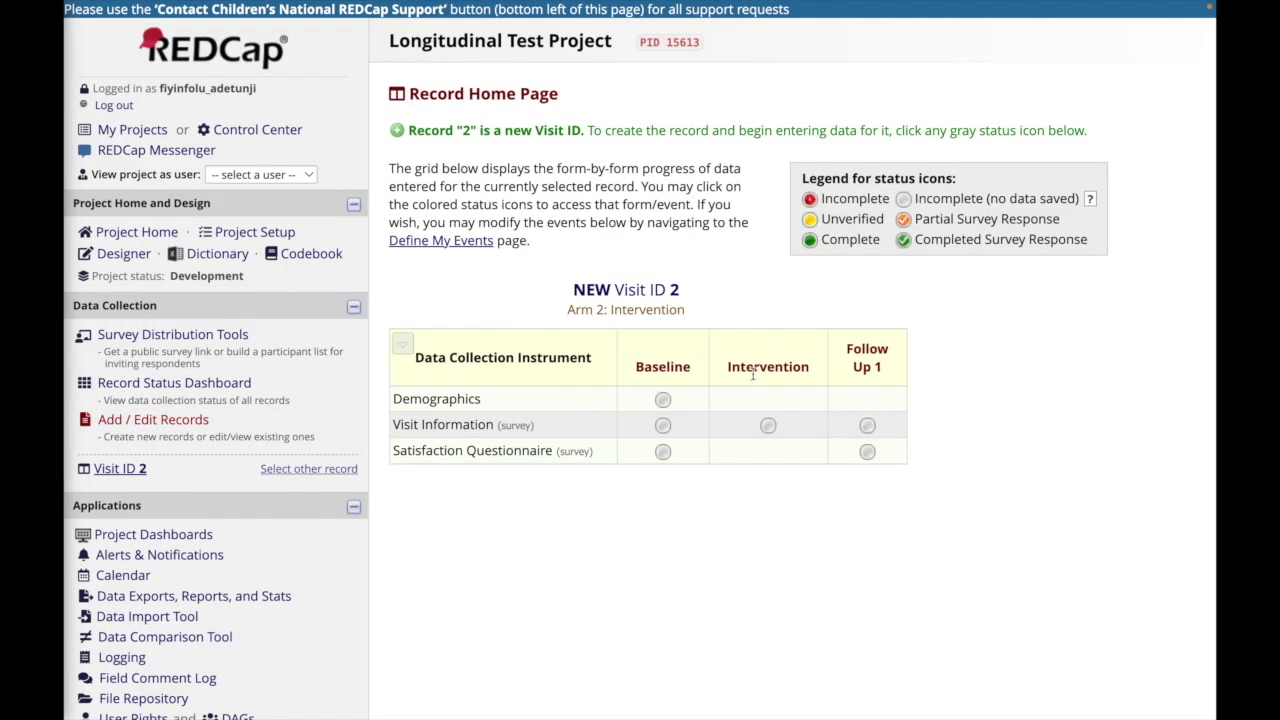
click(663, 426)
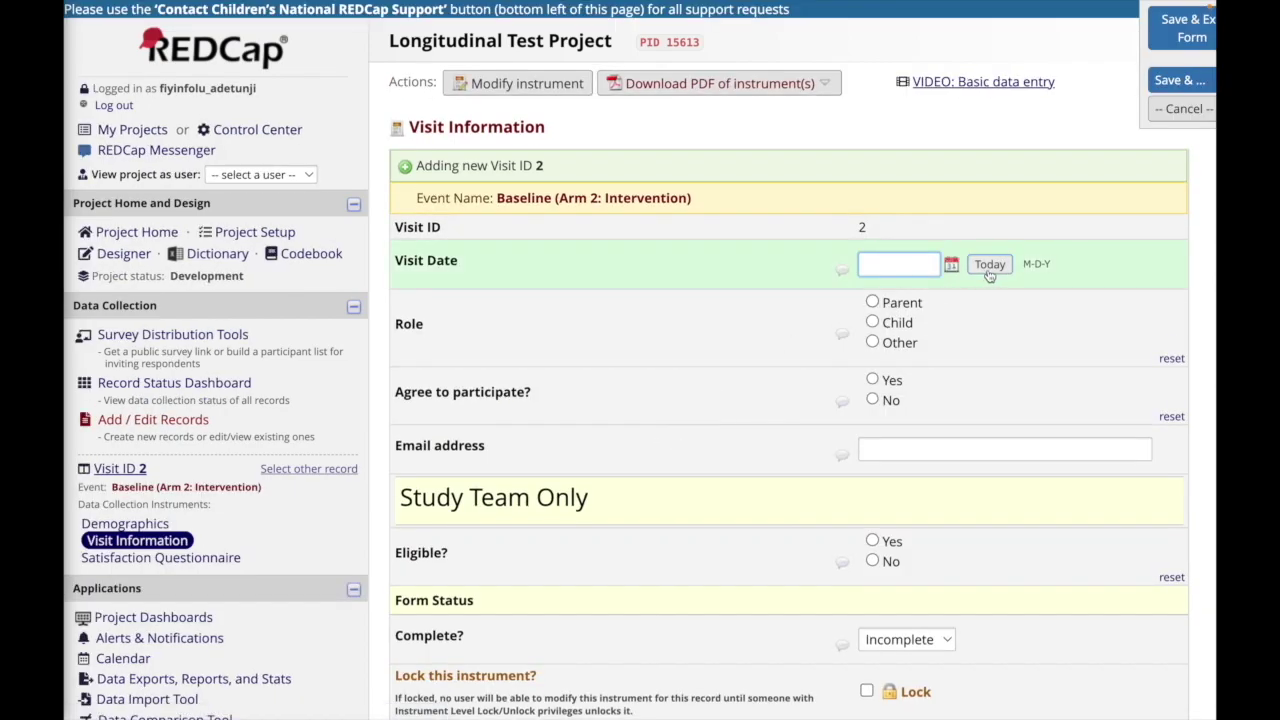
click(988, 268)
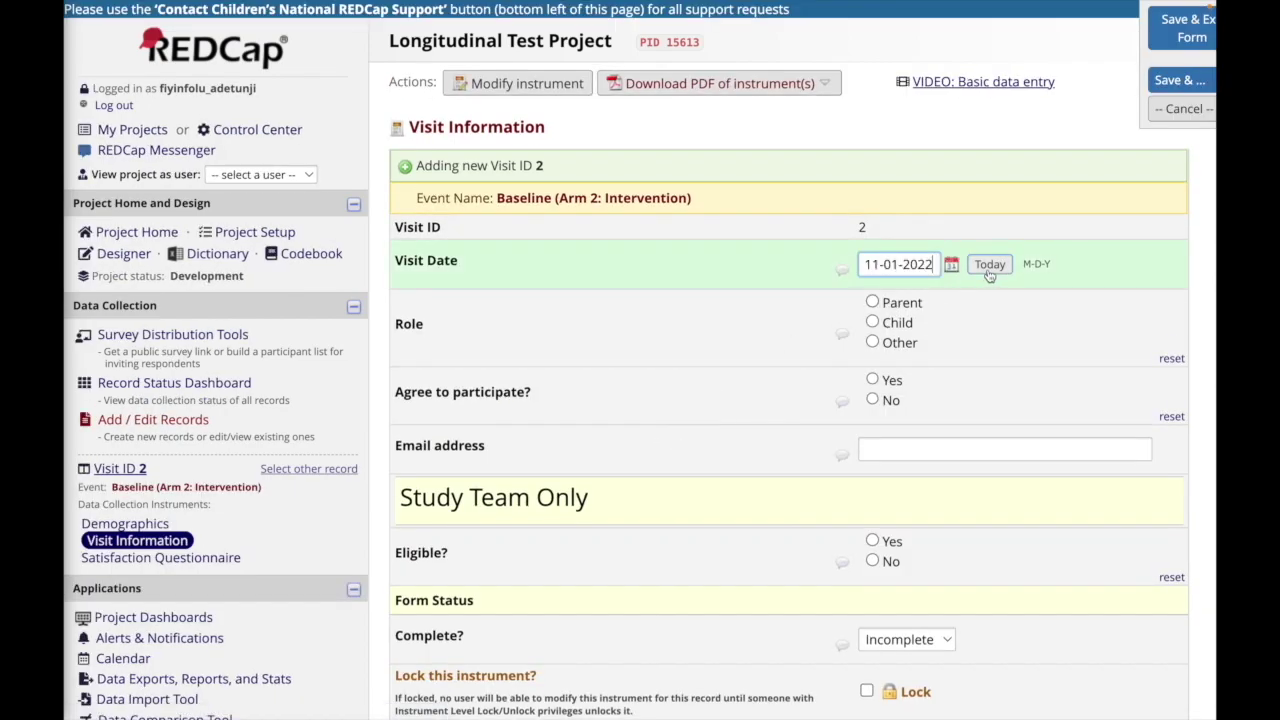
click(872, 302)
click(873, 378)
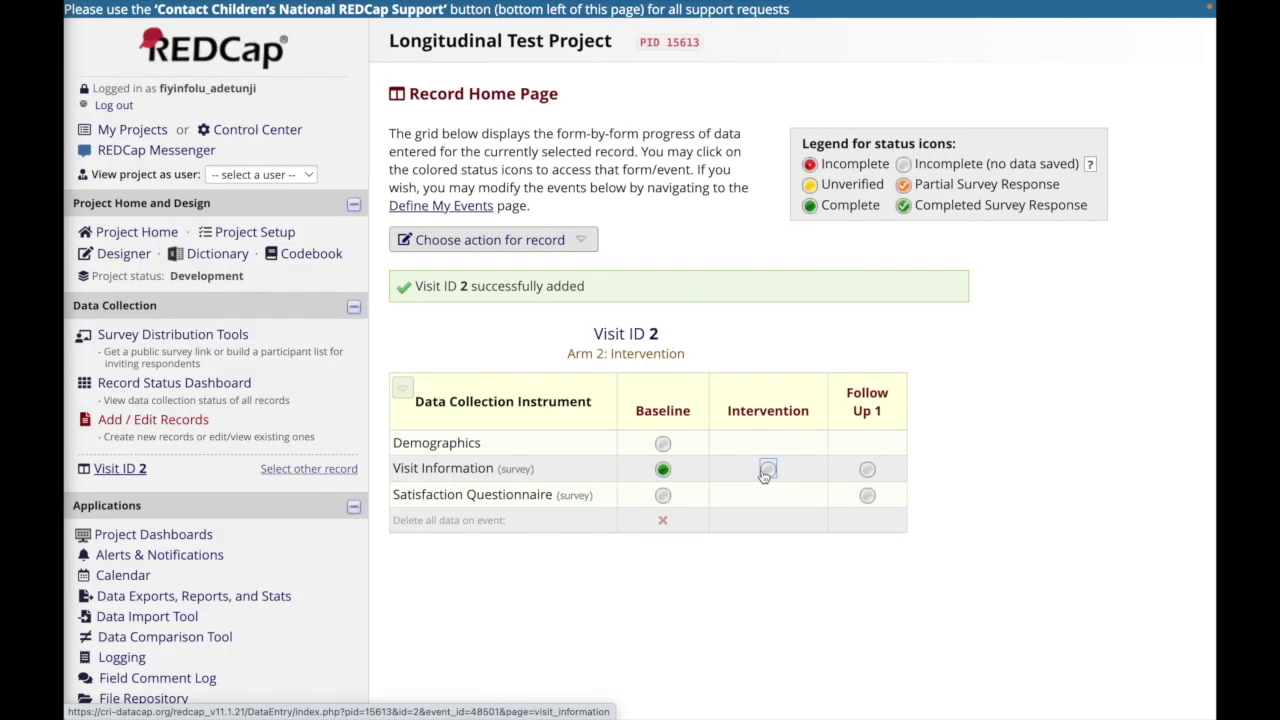
- Fill Visit ID 2's Intervention-event Visit Information with today's Visit Date and Role Parent
click(765, 474)
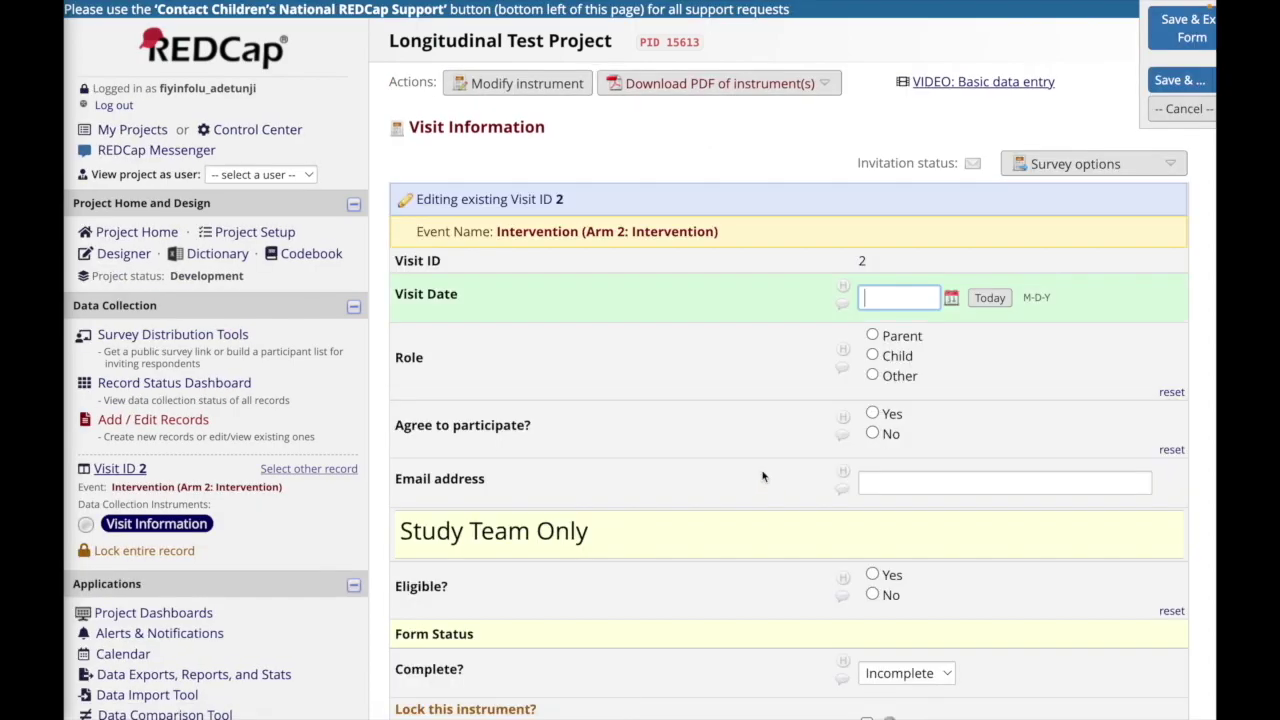
click(990, 298)
click(898, 340)
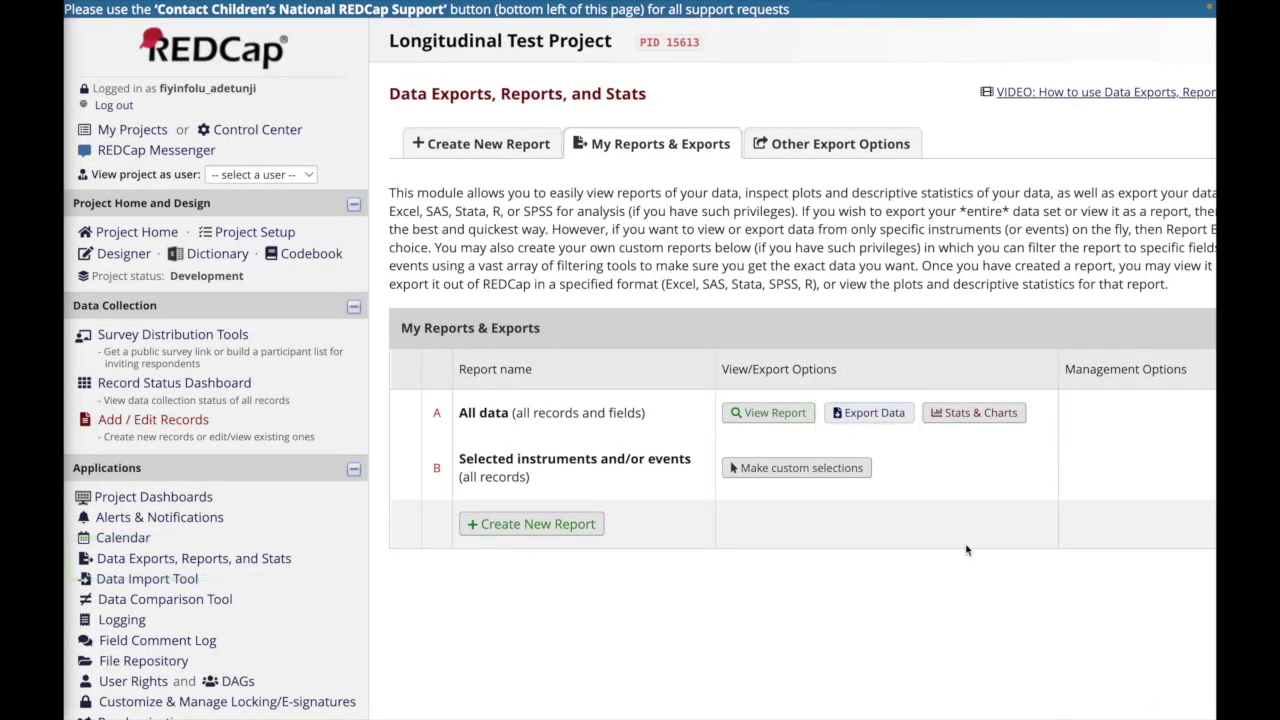
- Export the All data report in CSV format and download the file
click(862, 414)
click(1010, 644)
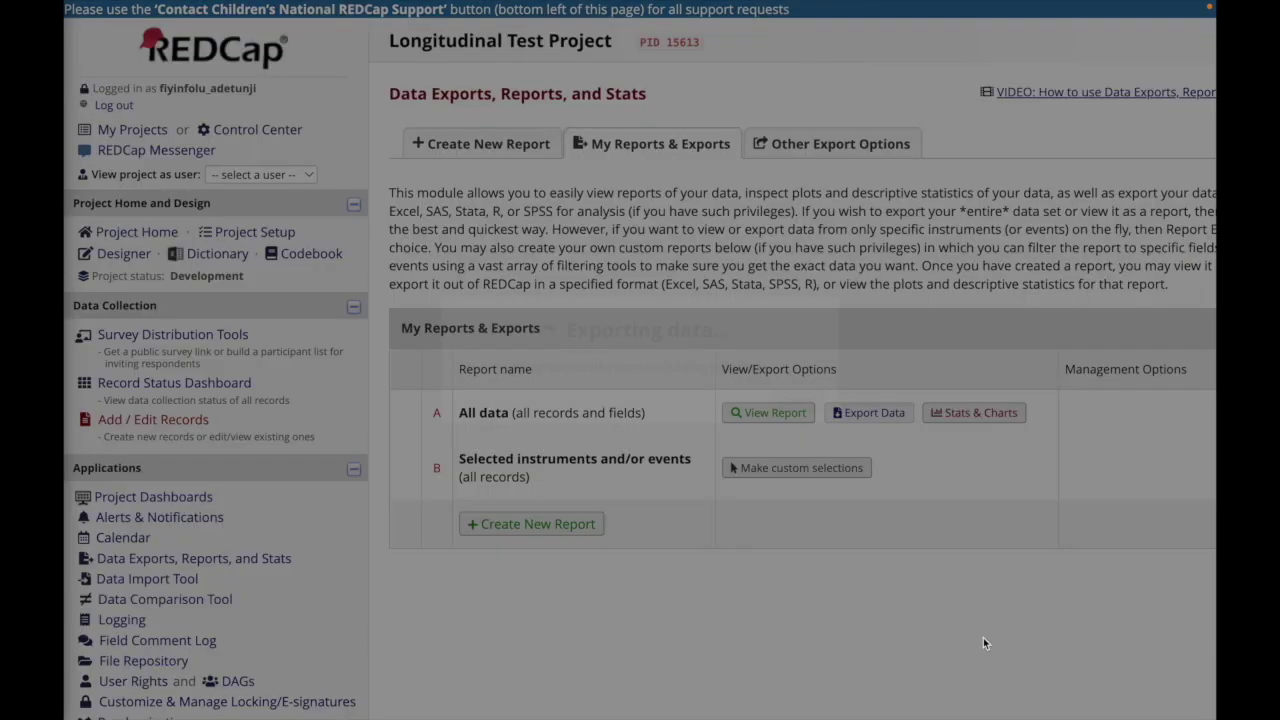
click(878, 460)
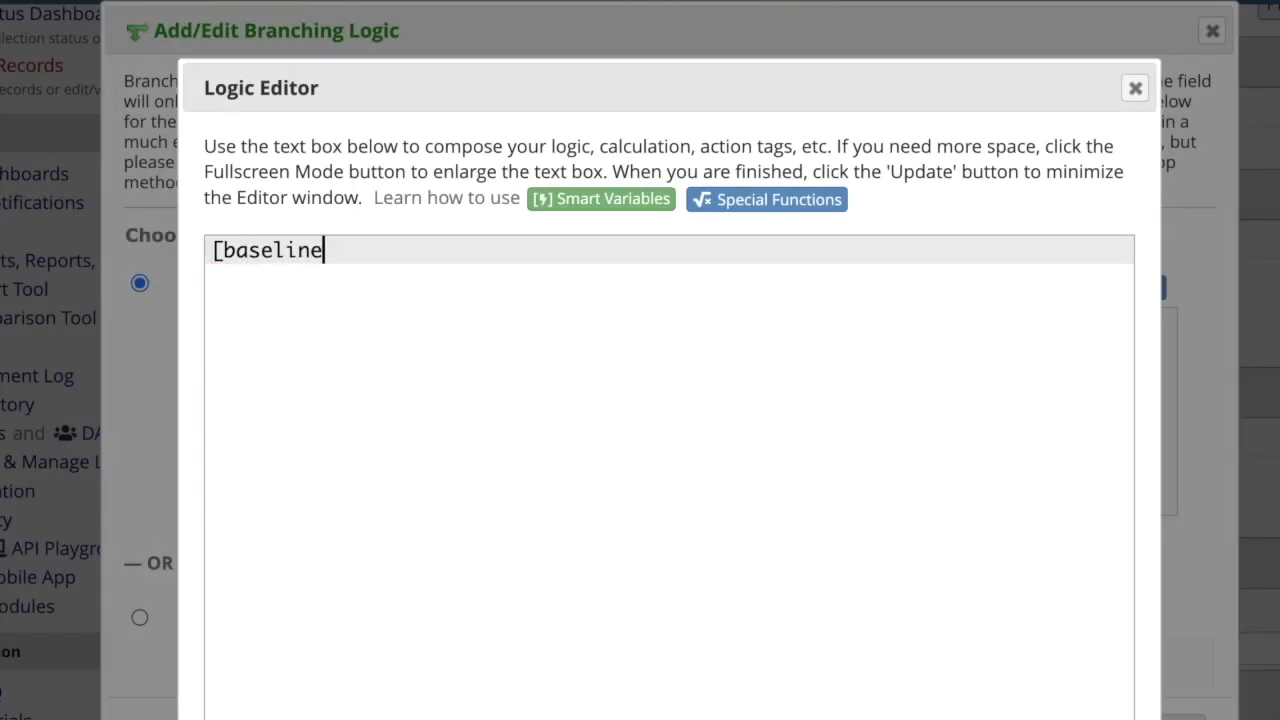
- Enter the branching logic [baseline_arm_1][gender]="2" in the Logic Editor
text(_1][g)
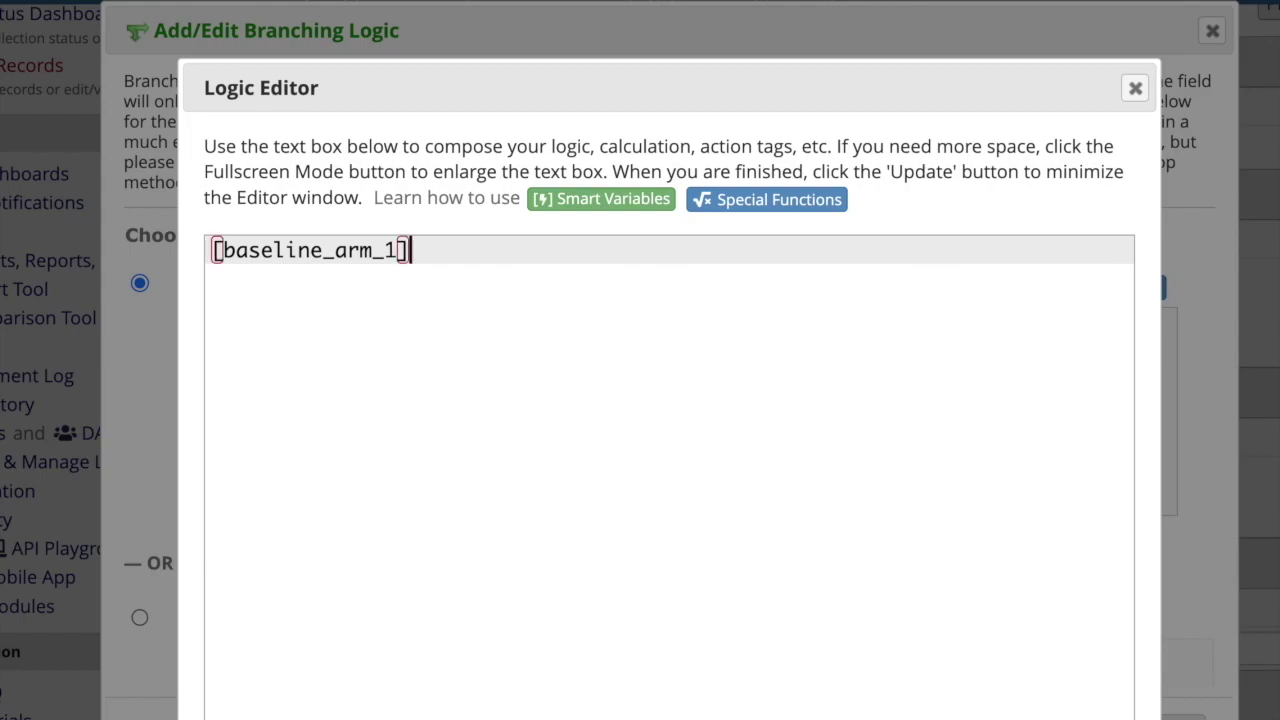
text(ender])
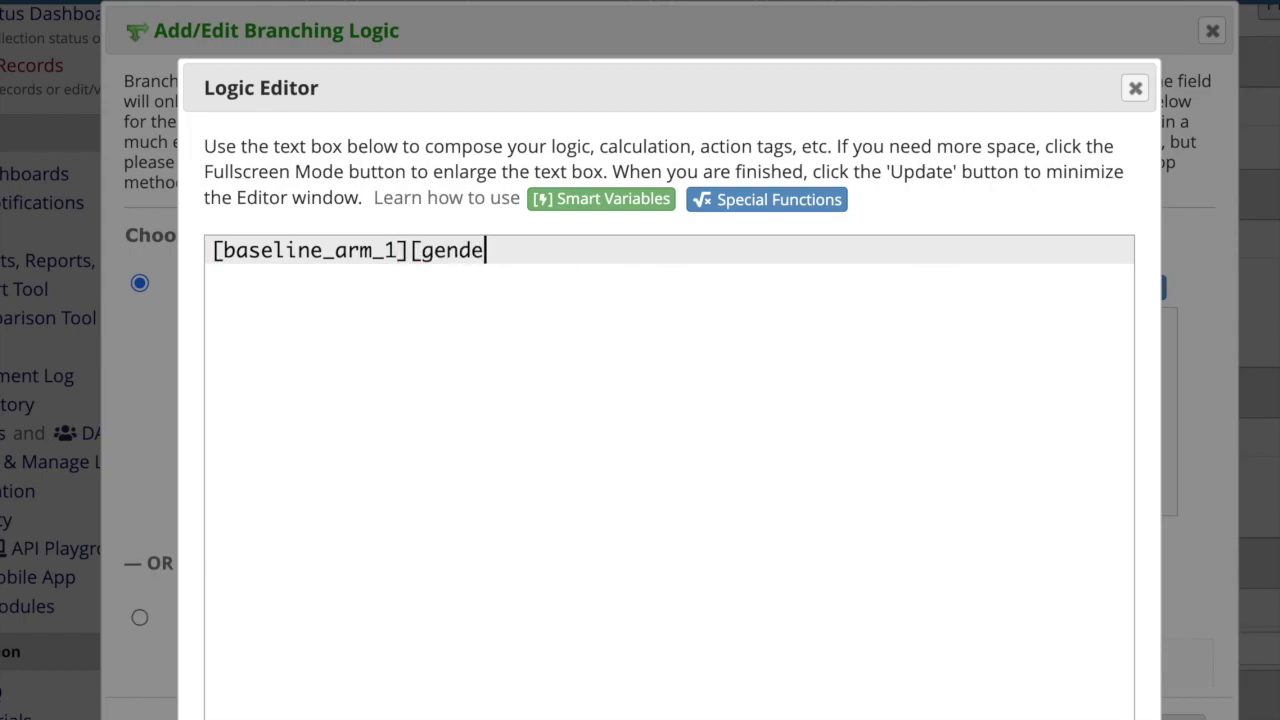
text(="2")
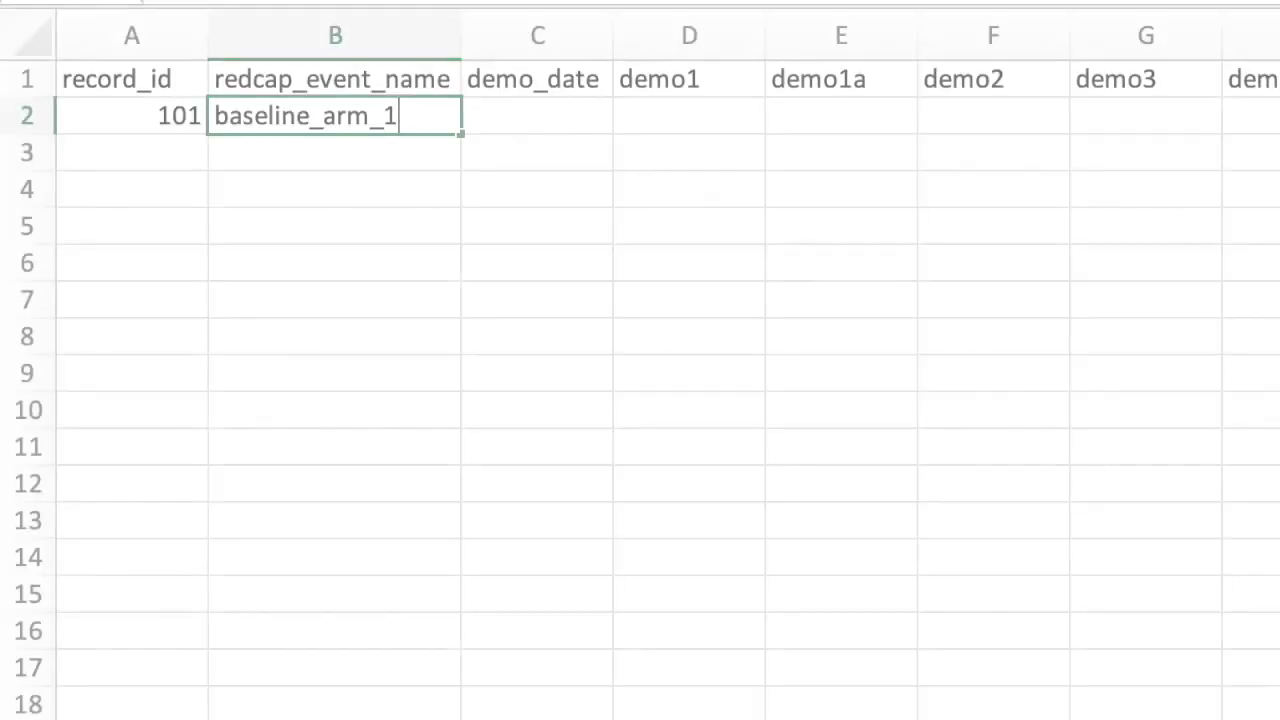
- Commit baseline_arm_1 in B2, then enter 101 and follow_up_1_arm_1 in row 3
key(Return)
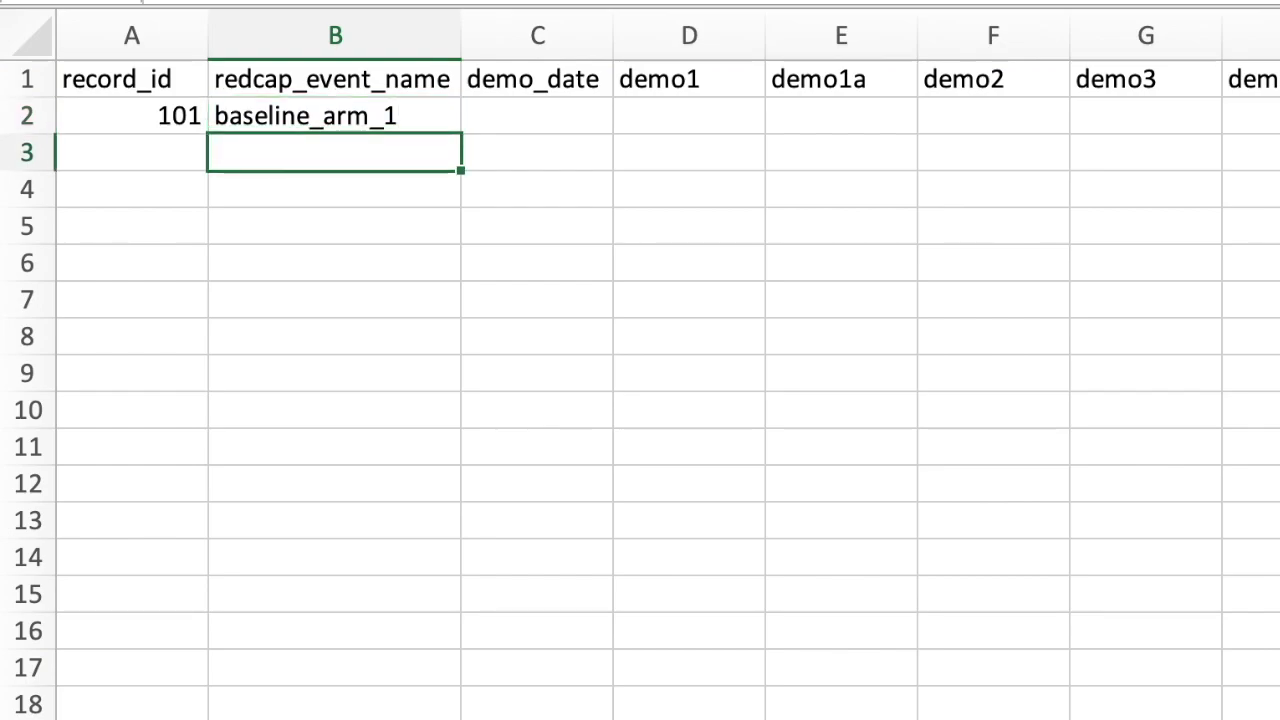
click(131, 152)
text(101)
key(Tab)
text(follow_up)
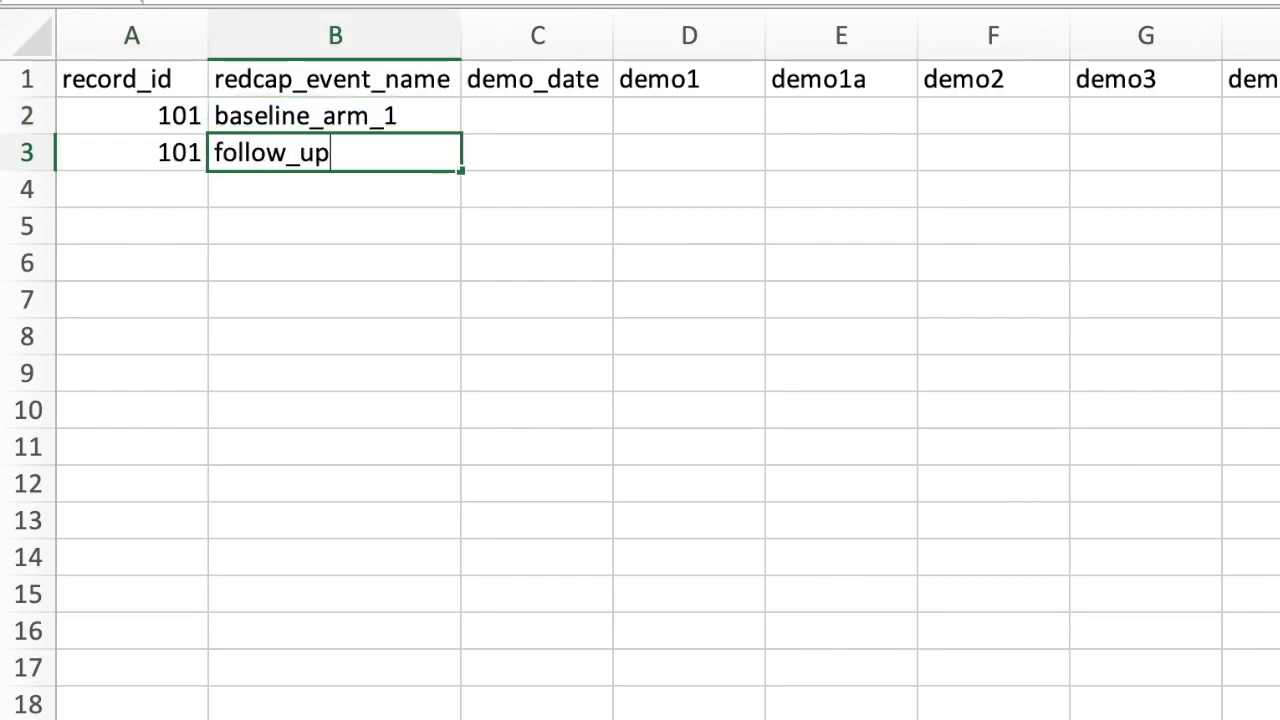
text(_1_arm_1)
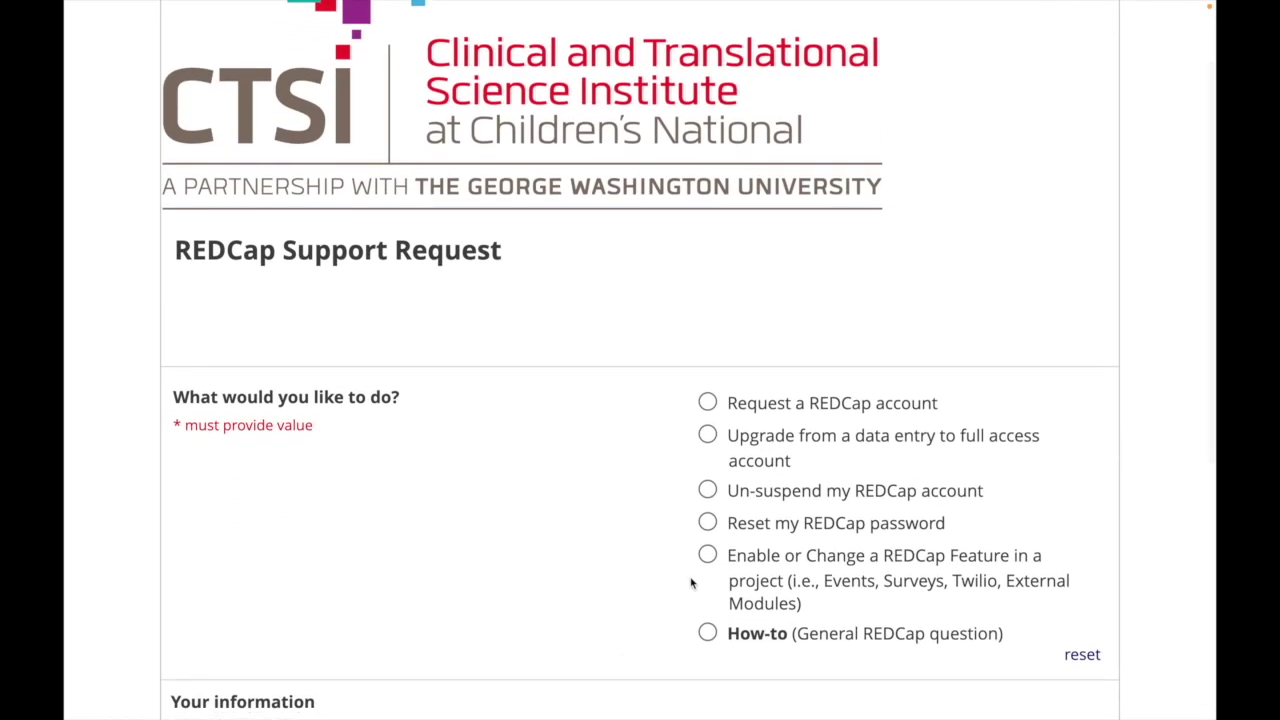
- Choose 'Enable or Change a REDCap Feature in a project' as the support request type
click(707, 556)
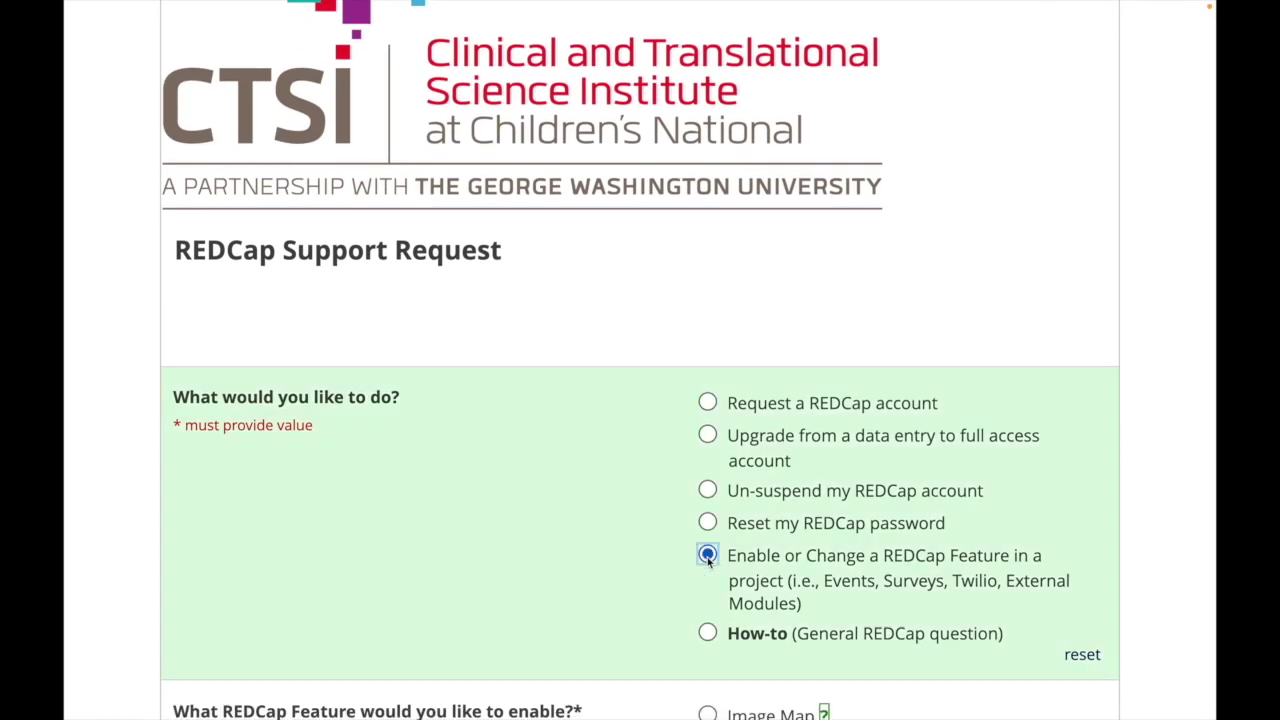